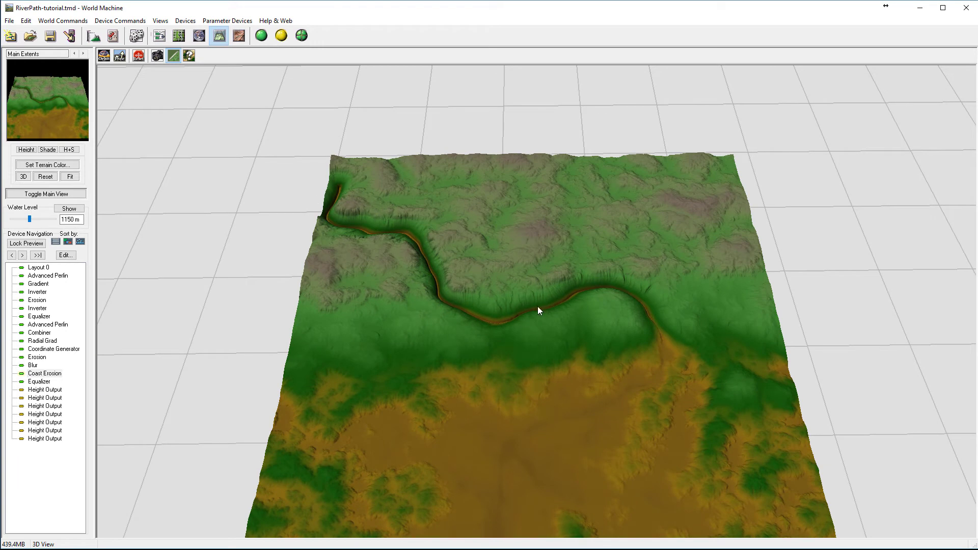
Step: Orbit, tilt and zoom the 3D view to inspect the eroded river channel
drag(525, 326, 485, 310)
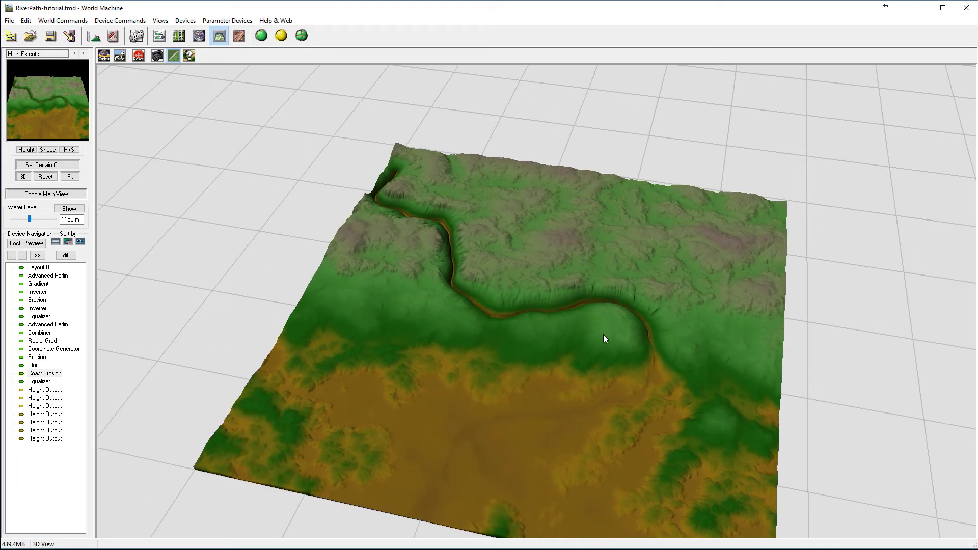
scroll(599, 331, up, 5)
scroll(600, 331, up, 3)
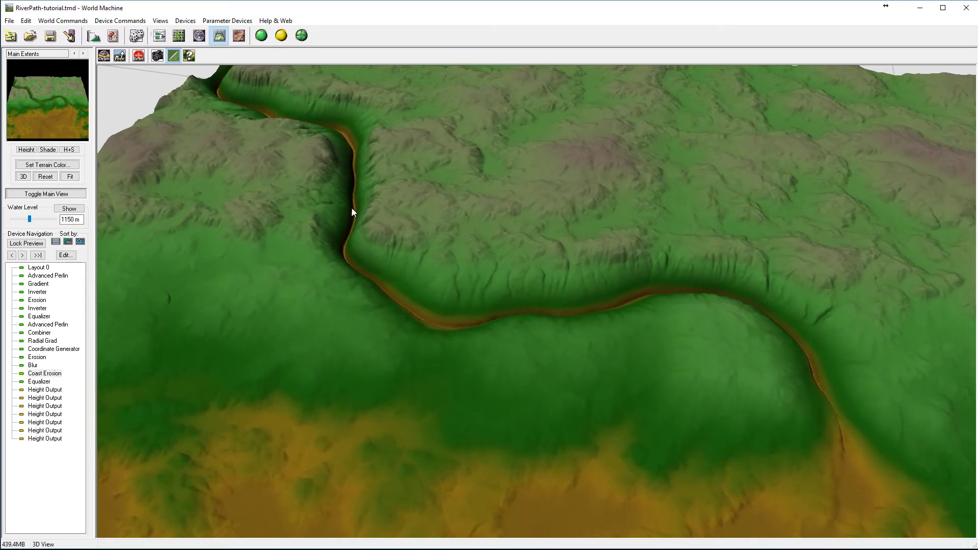
drag(345, 212, 462, 217)
drag(549, 255, 557, 226)
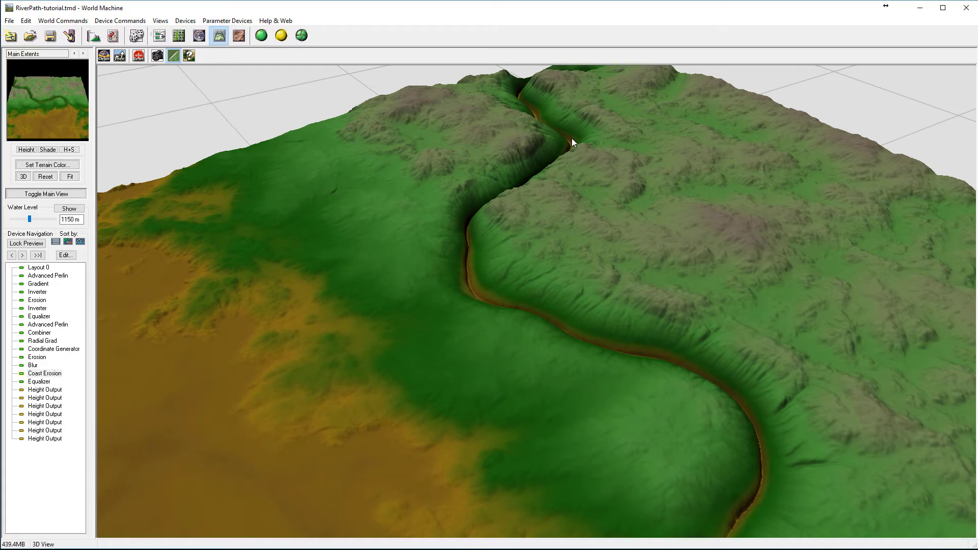
scroll(474, 257, down, 3)
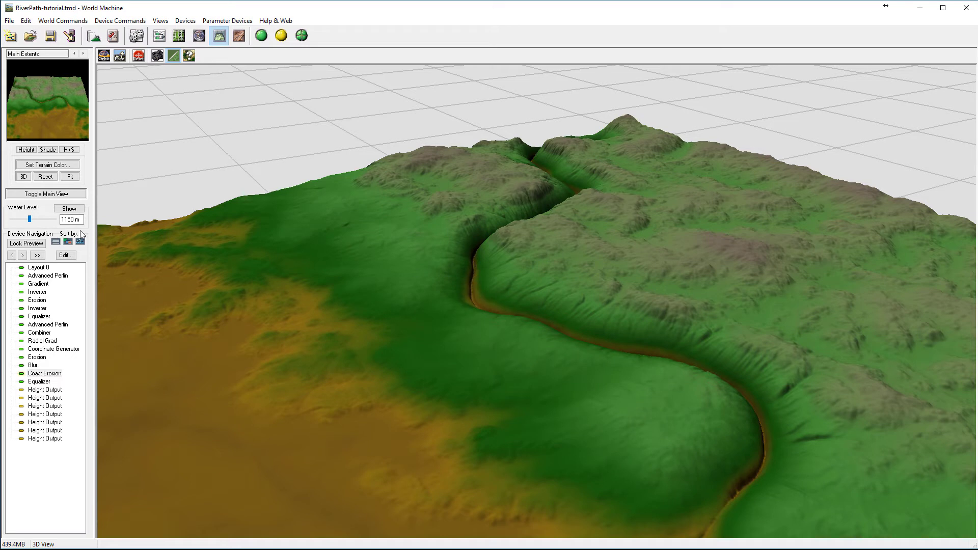
Step: Show the water plane and lower the water level to 157.5 m
click(32, 219)
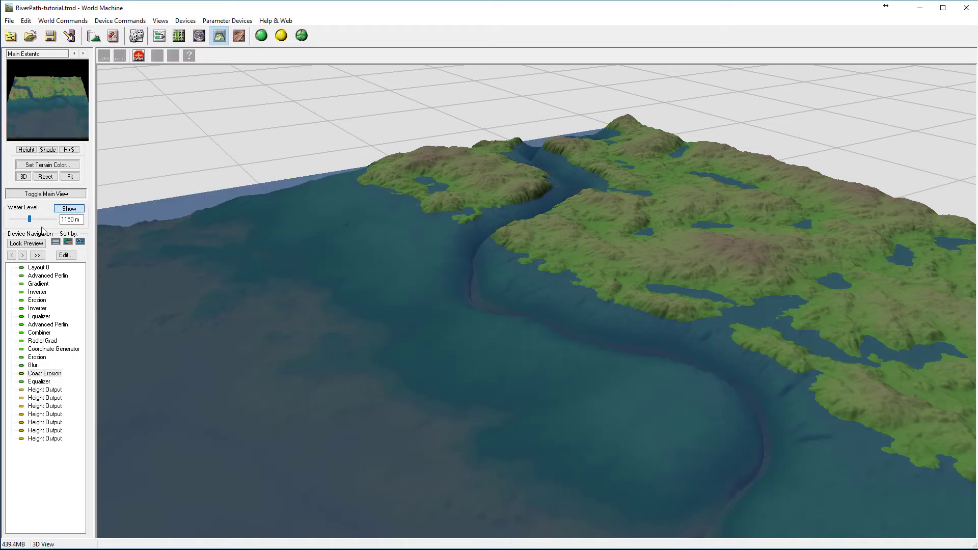
drag(30, 219, 18, 221)
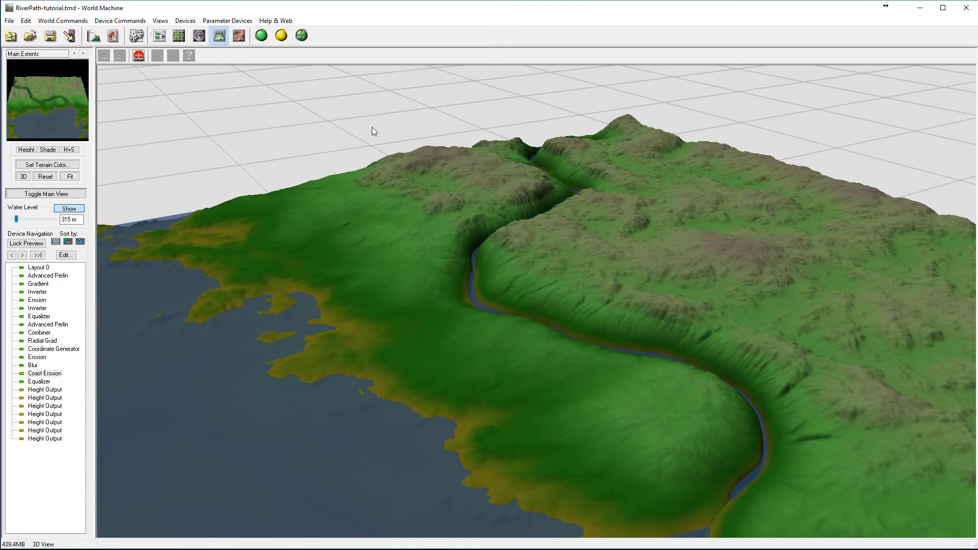
drag(470, 288, 601, 275)
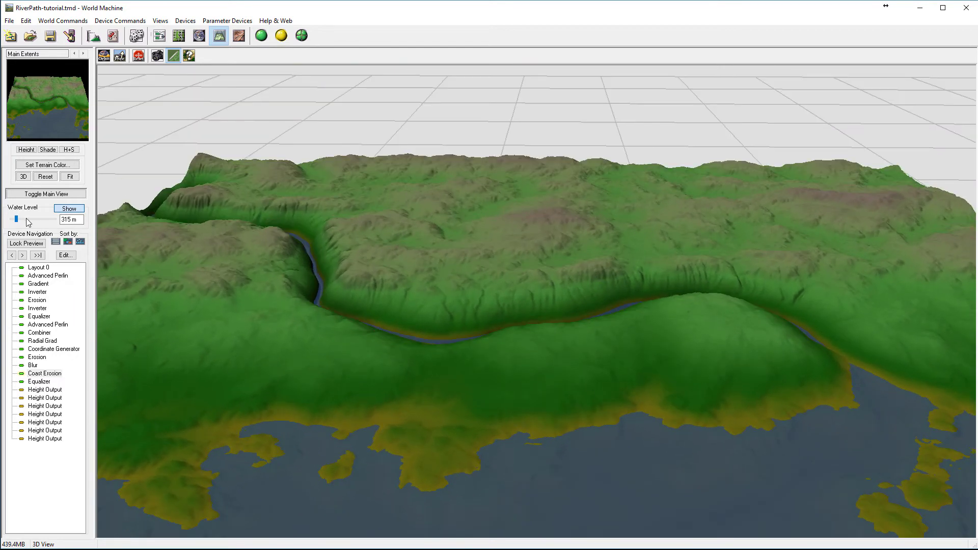
drag(17, 220, 15, 222)
drag(642, 345, 725, 515)
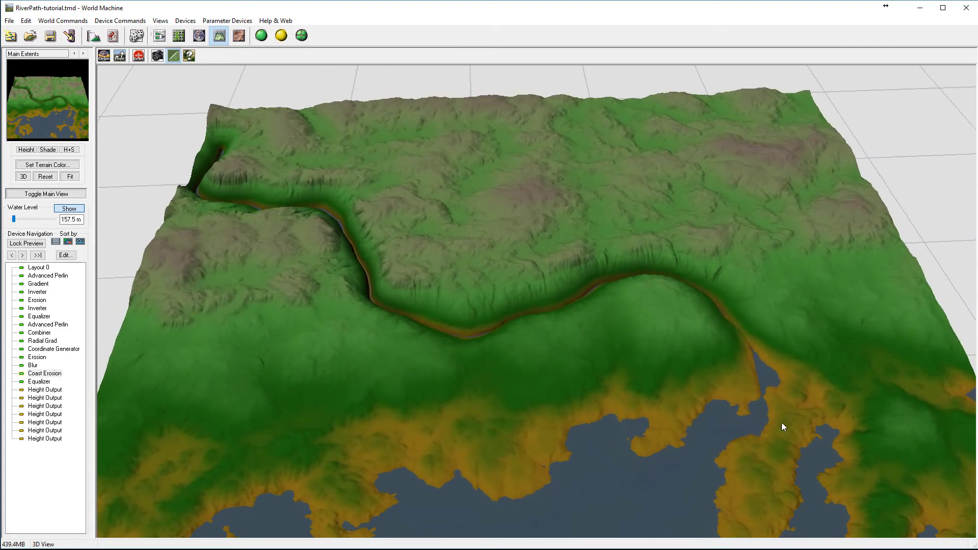
drag(783, 404, 757, 418)
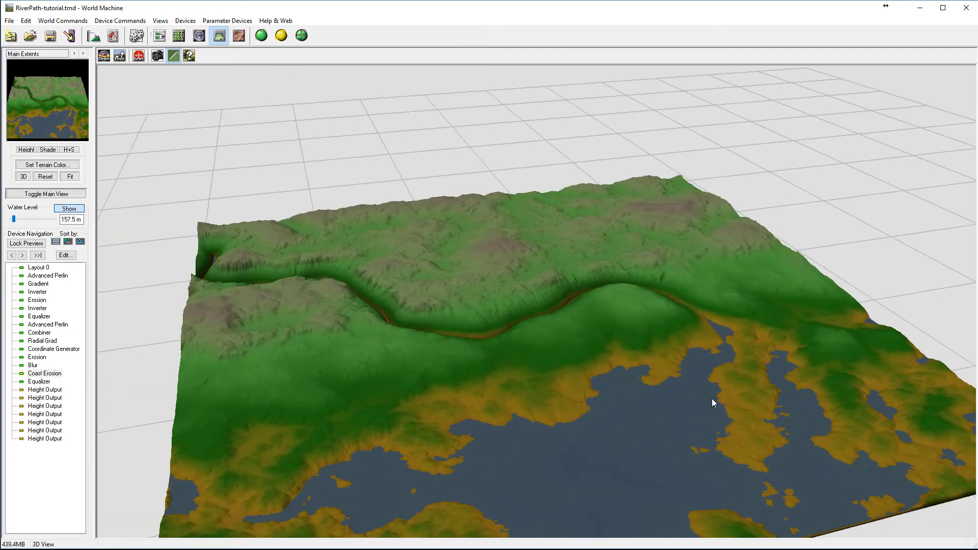
Step: Hide the water plane and orbit to a lower angle over the dry lowlands
click(70, 209)
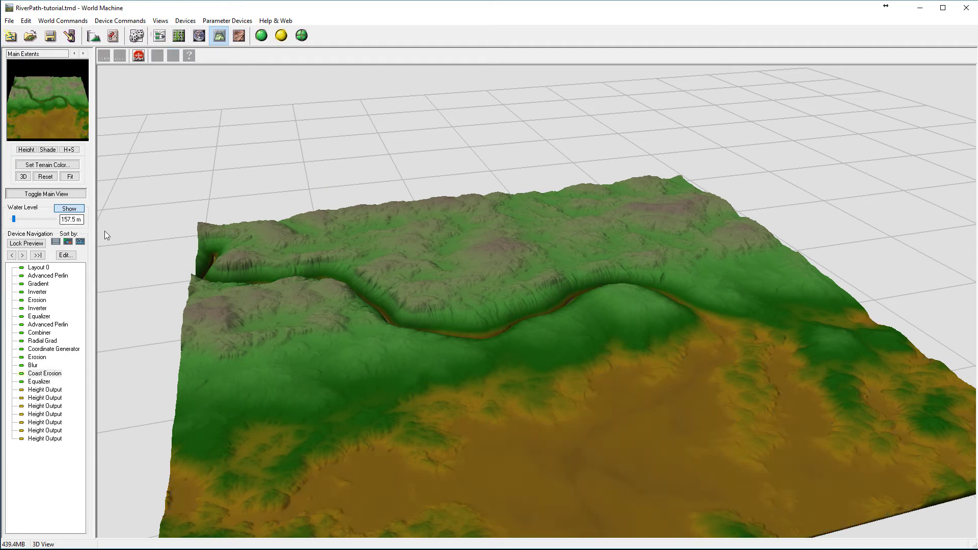
drag(568, 466, 759, 334)
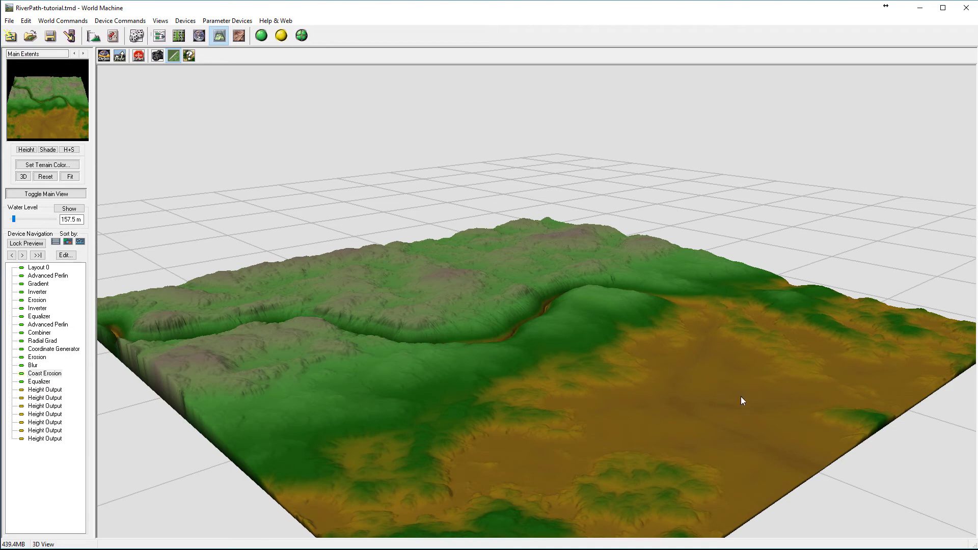
drag(842, 402, 812, 403)
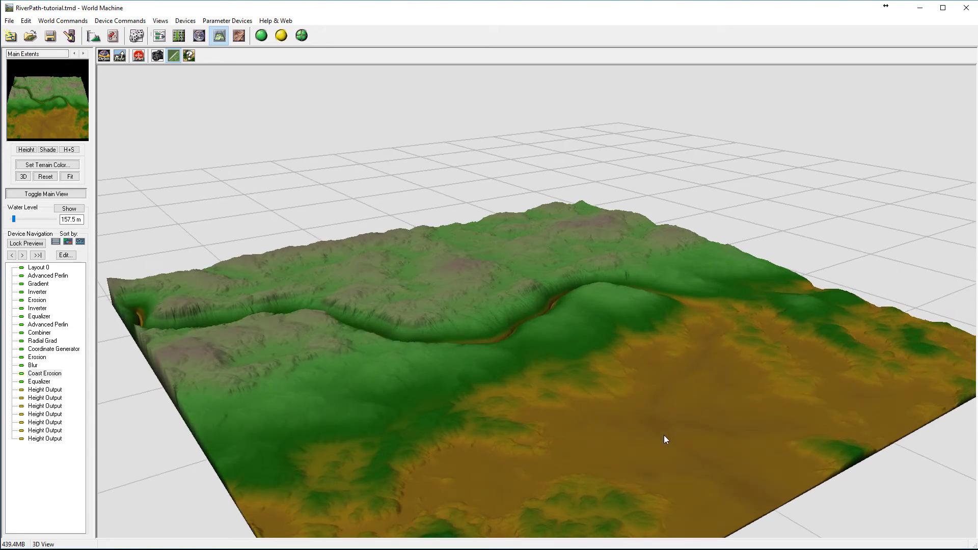
Step: Show the water at 105 m so only lakes remain, and survey them from several angles
click(68, 209)
drag(15, 221, 15, 225)
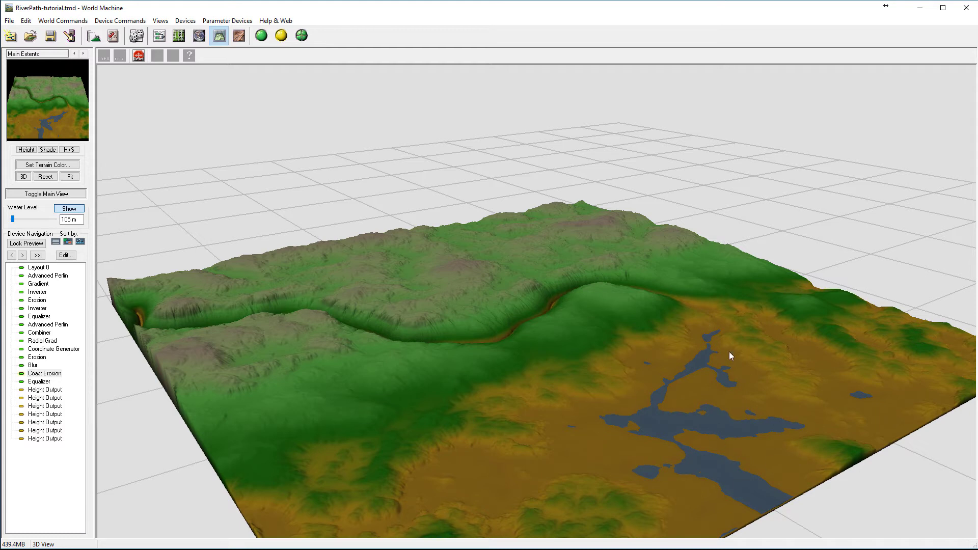
drag(821, 353, 791, 332)
drag(854, 426, 683, 294)
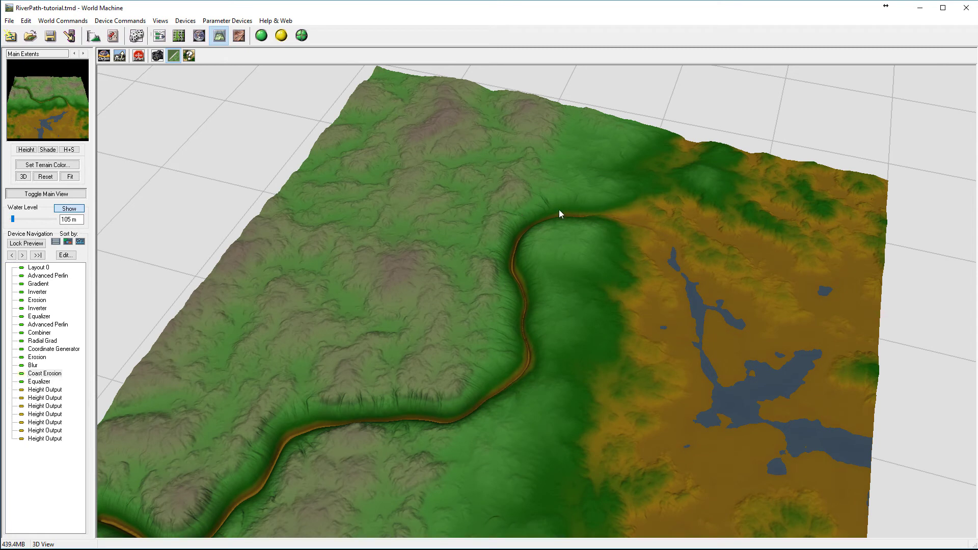
drag(741, 260, 719, 268)
drag(814, 328, 703, 320)
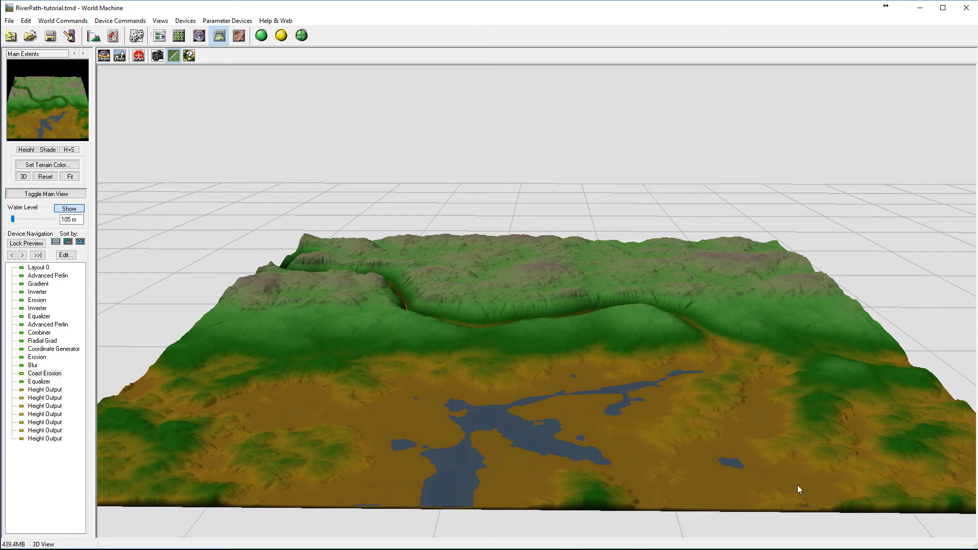
drag(799, 424, 754, 360)
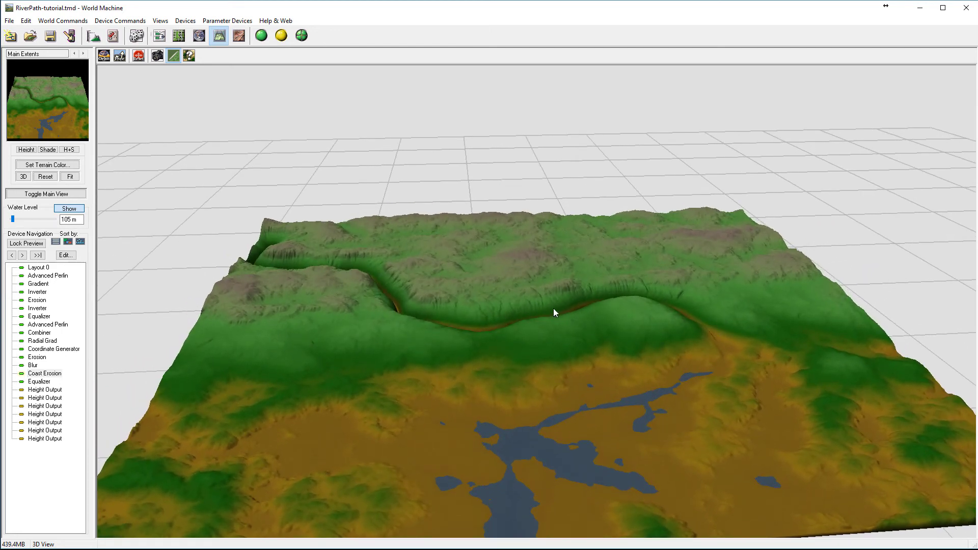
drag(671, 341, 718, 340)
scroll(562, 392, down, 2)
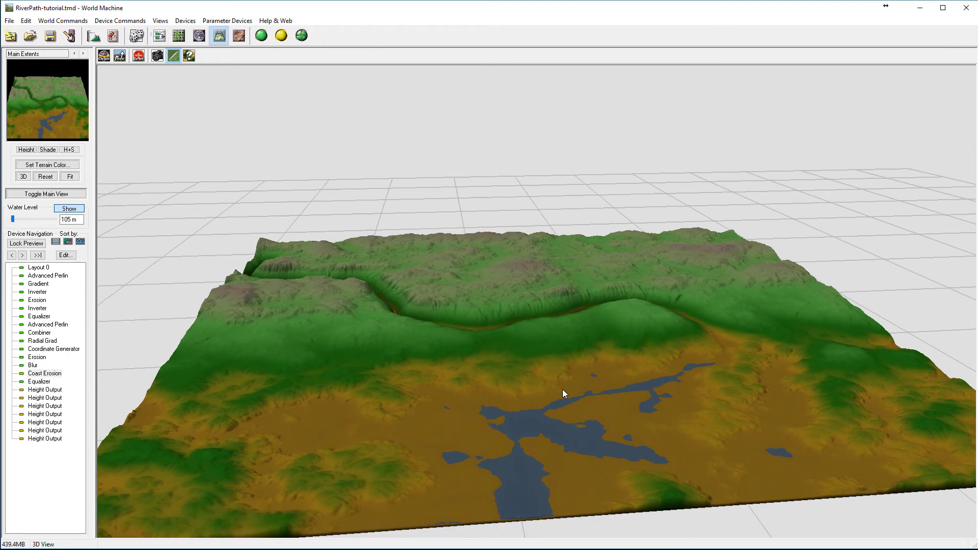
scroll(698, 377, up, 3)
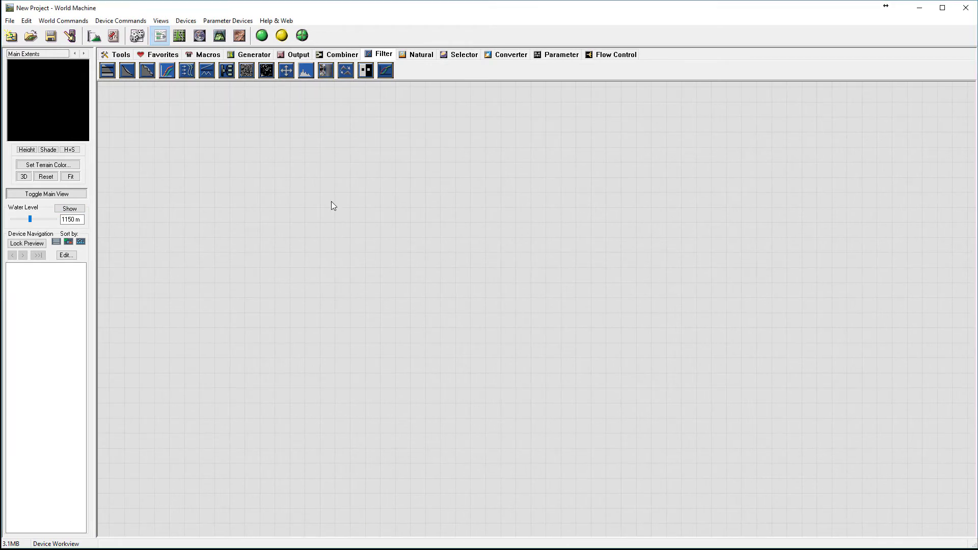
Step: In Layout View, resize and move Main Extents into a four-tile square centred on the origin
click(179, 35)
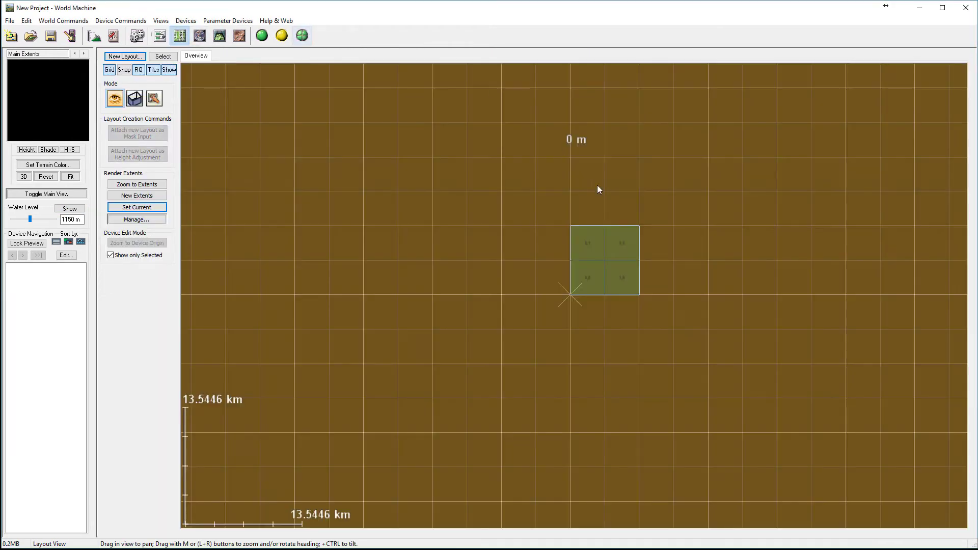
click(138, 207)
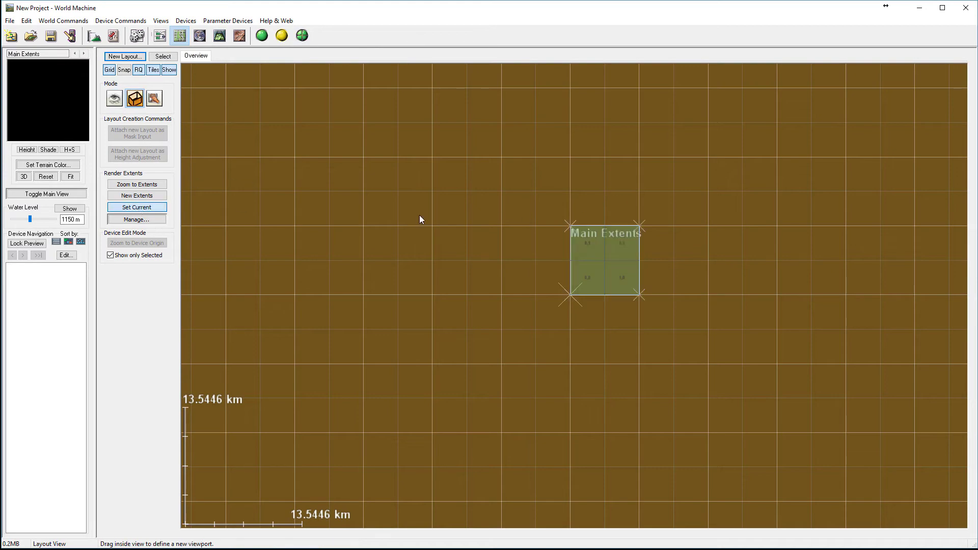
drag(603, 239, 427, 147)
drag(584, 308, 535, 307)
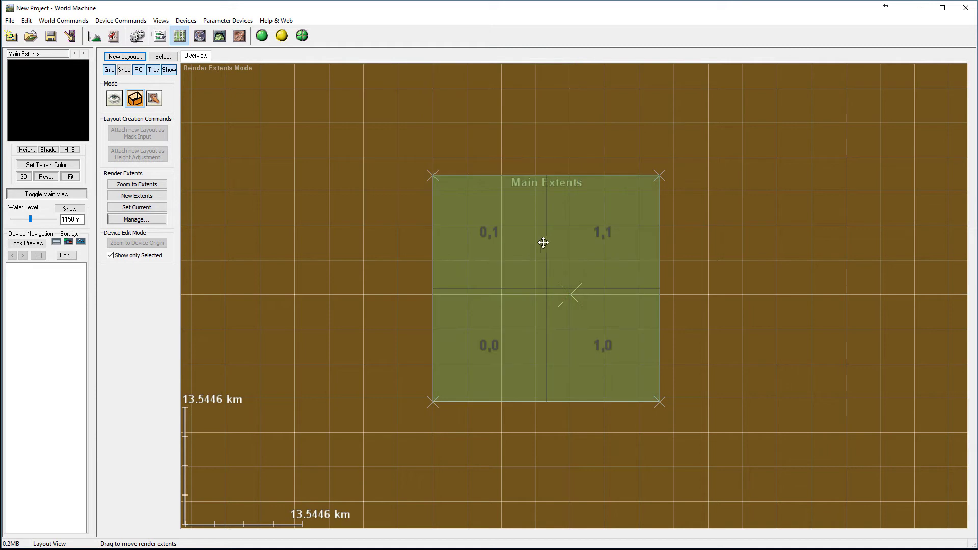
drag(543, 236, 576, 221)
drag(688, 383, 709, 394)
drag(655, 273, 633, 264)
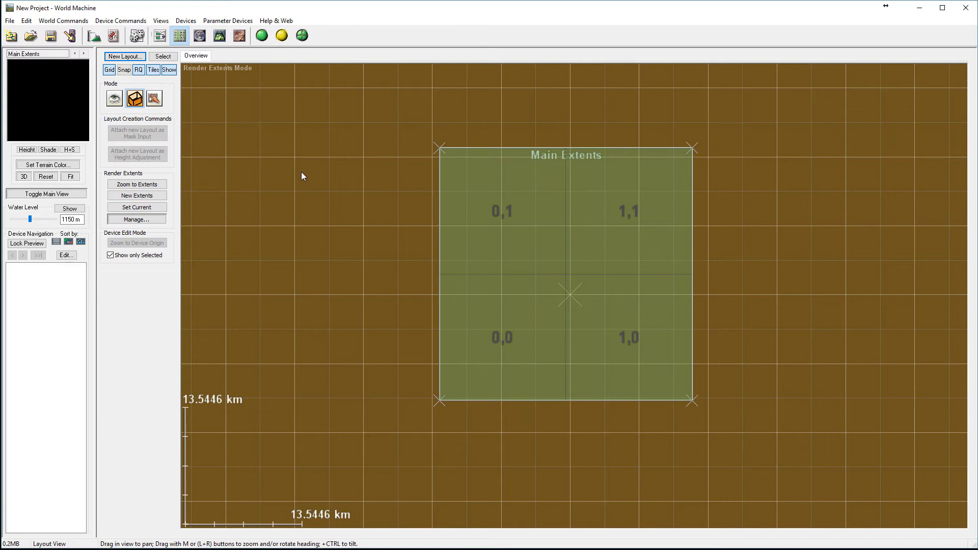
Step: Create a new layout and drag a Lines shape onto the canvas
click(125, 57)
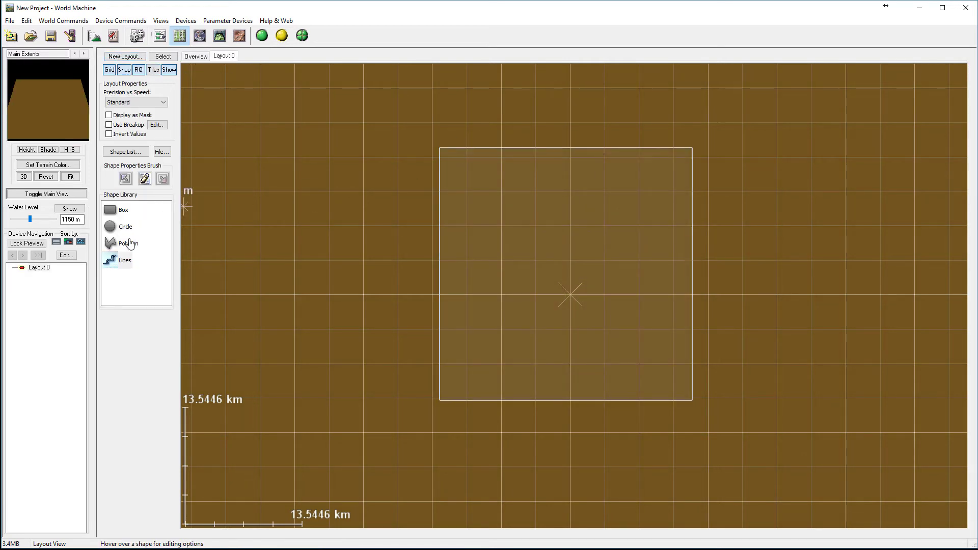
click(125, 260)
click(129, 265)
drag(130, 268, 406, 128)
Step: Place vertices for a winding river path running from top to below the extents
click(409, 146)
click(482, 173)
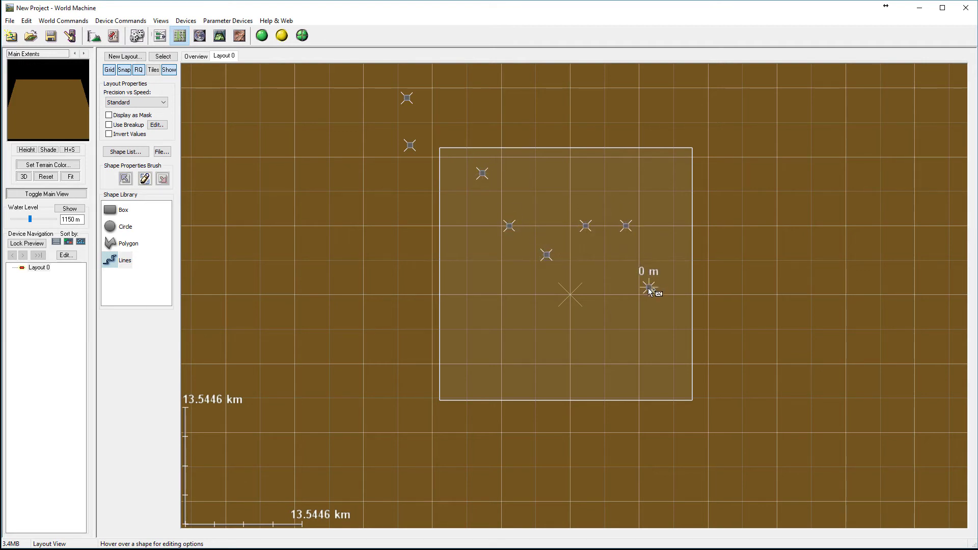
click(535, 352)
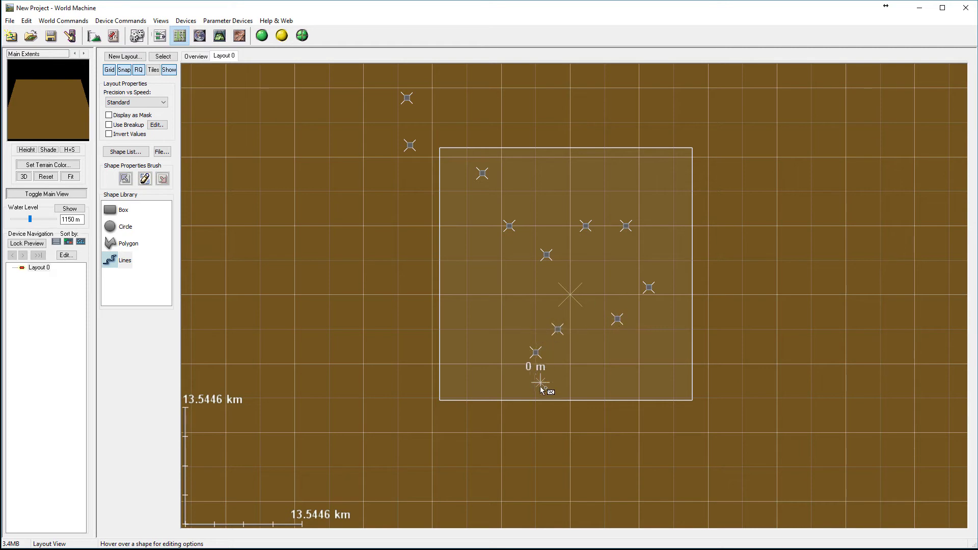
click(551, 480)
right_click(613, 442)
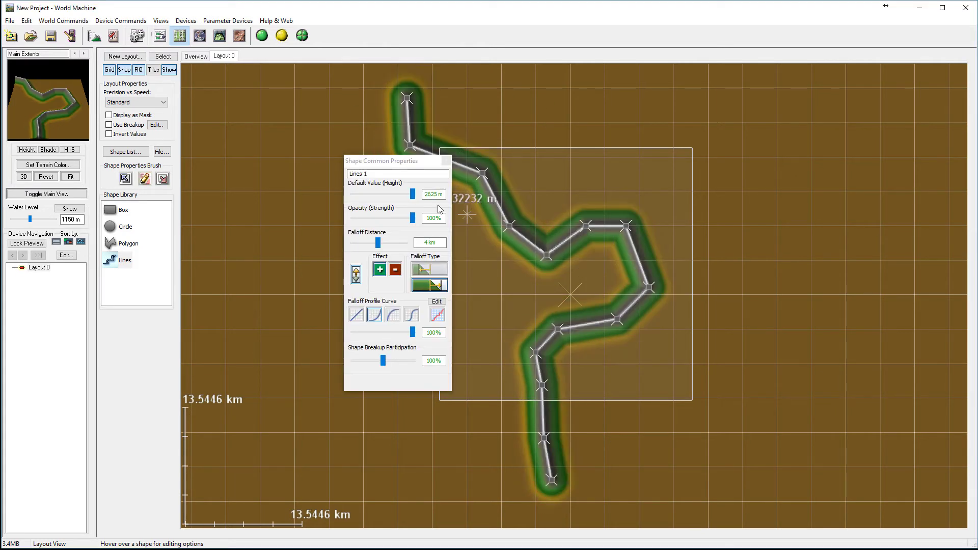
Step: Narrow the Lines 1 falloff distance to 2.19608 km, keeping its 2625 m height
drag(387, 148, 354, 148)
click(340, 231)
drag(339, 231, 338, 231)
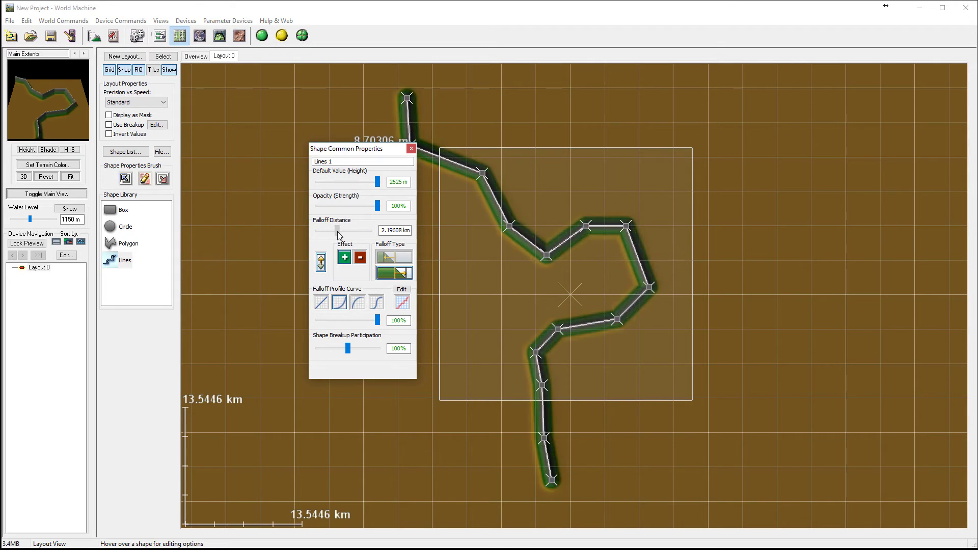
click(339, 304)
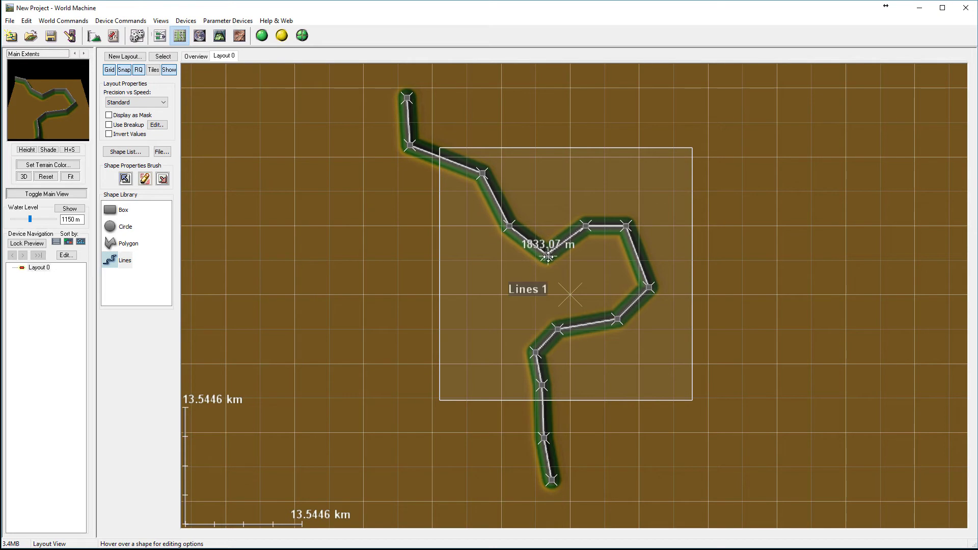
mouse_move(547, 254)
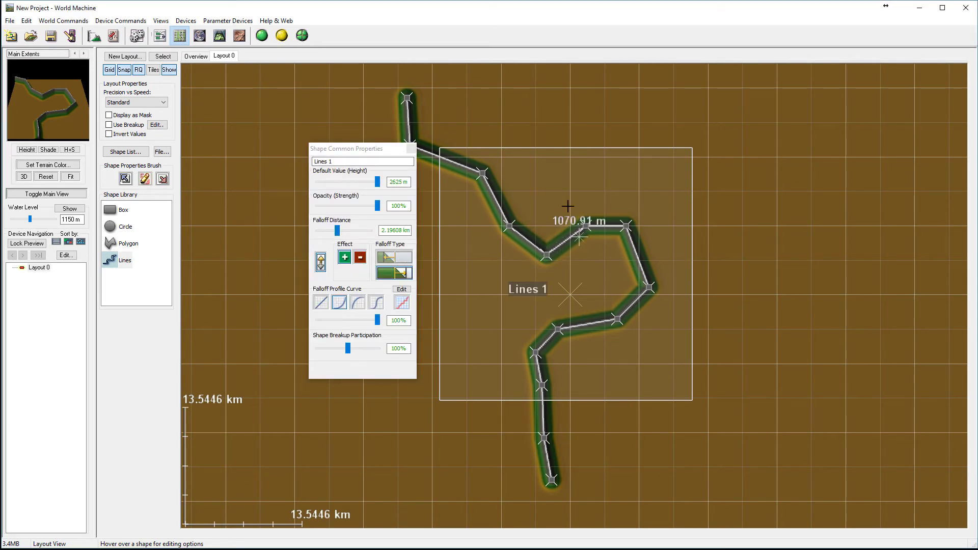
Step: Pull Bézier handles from four vertices to round the river line's bends into curves
drag(546, 255, 630, 315)
drag(555, 331, 532, 371)
drag(482, 174, 495, 191)
mouse_move(417, 144)
mouse_down()
mouse_move(402, 158)
mouse_move(418, 163)
mouse_up()
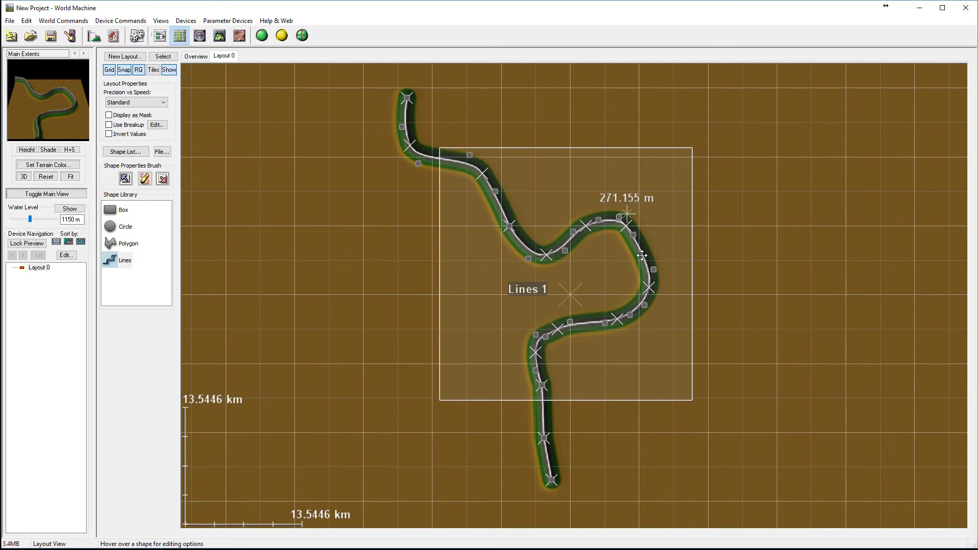
Step: Enable layout fractal breakup at 1.00 with 5 km scale and roughness 3
click(109, 125)
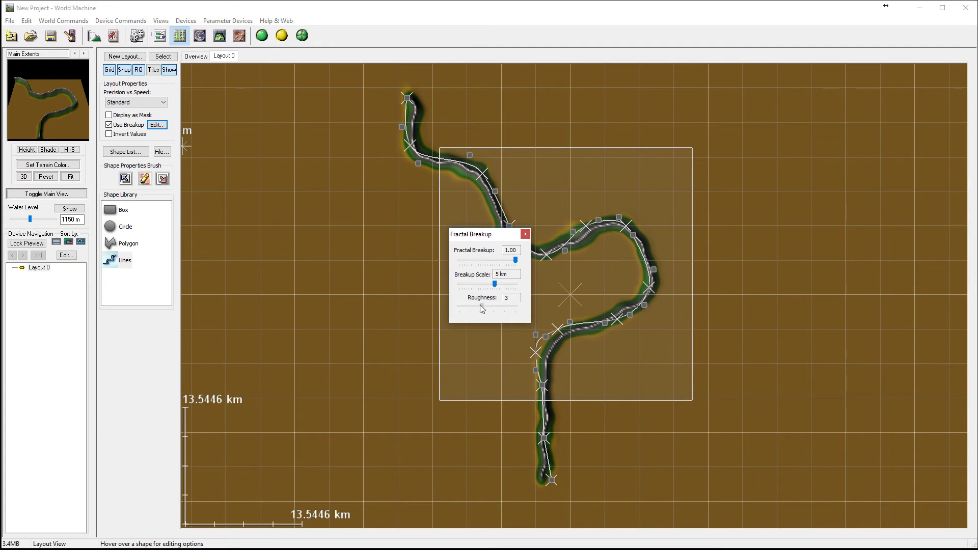
click(525, 234)
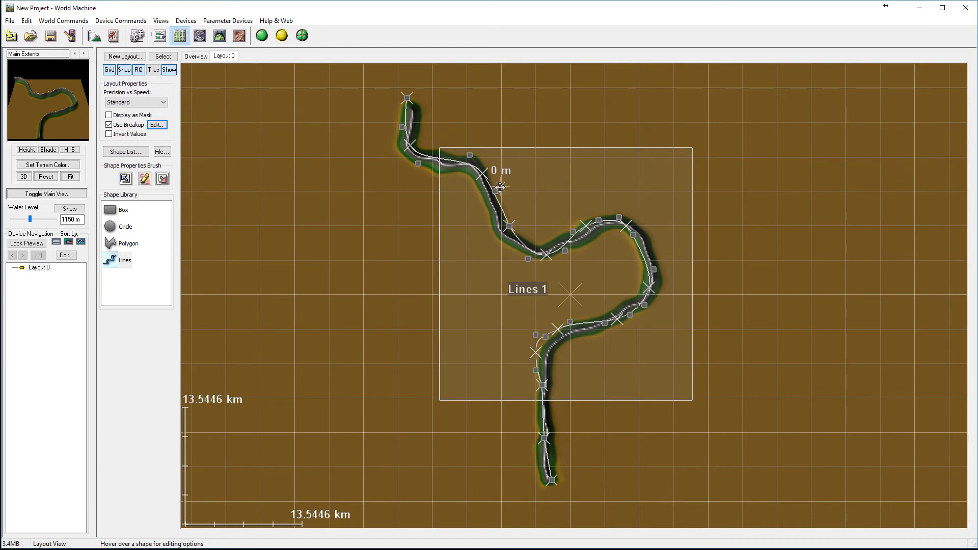
Step: Return to the device workview and move the Layout 0 device toward the centre
click(160, 35)
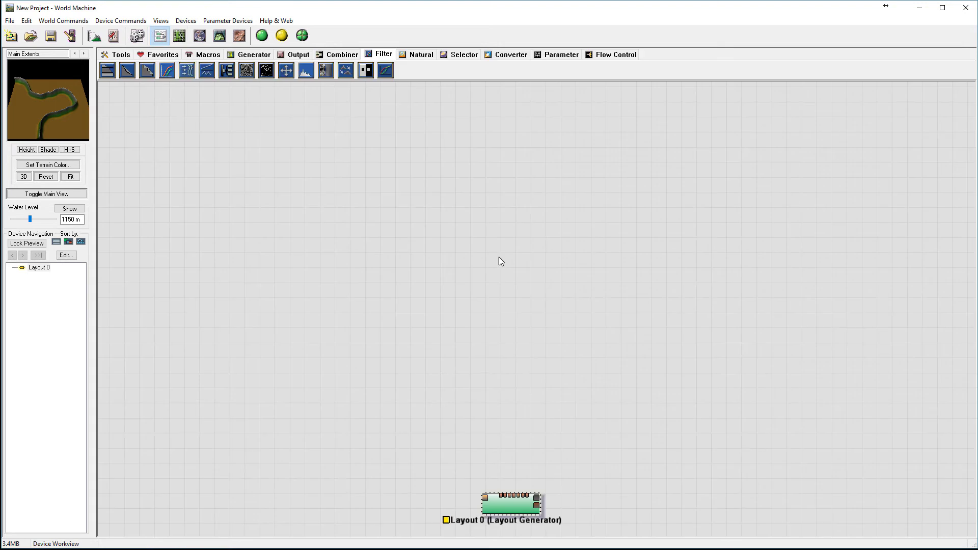
drag(614, 433, 367, 279)
right_drag(563, 183, 593, 298)
Step: Place an Advanced Perlin generator beside Layout 0
click(253, 54)
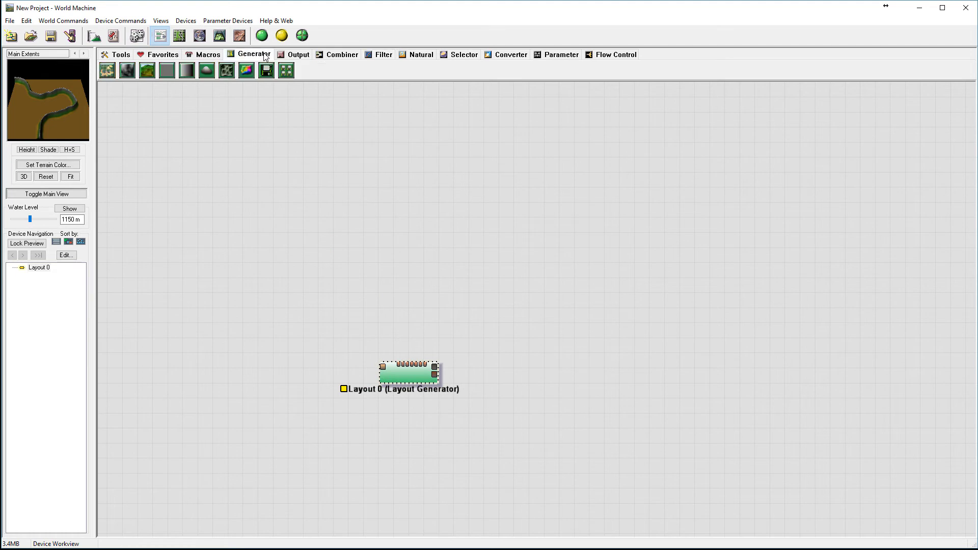
click(147, 71)
click(598, 256)
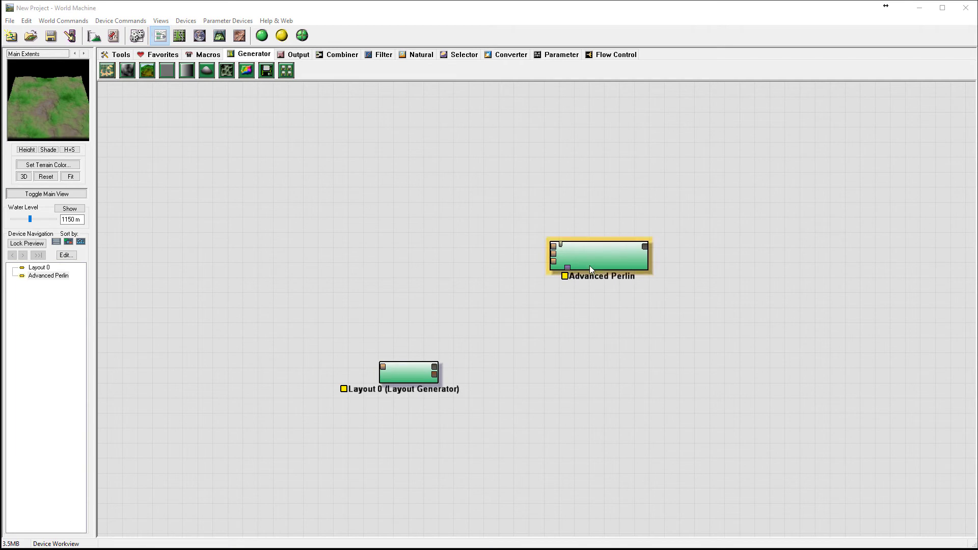
Step: Set Advanced Perlin to Billowy, 2.82843 km scale, persistence 0.453, elevation center 656.25, steepness 0.250
double_click(610, 257)
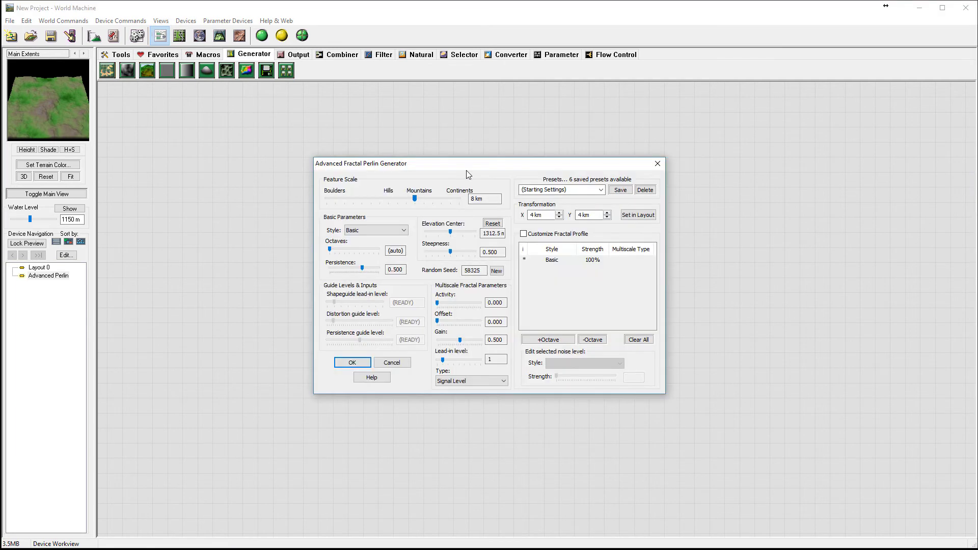
drag(527, 167, 645, 105)
drag(533, 137, 519, 136)
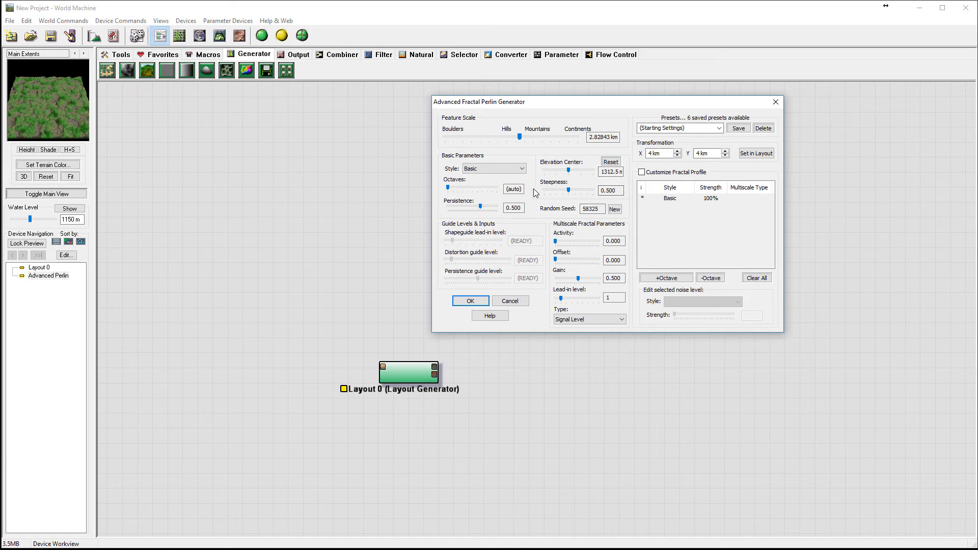
click(495, 168)
click(489, 188)
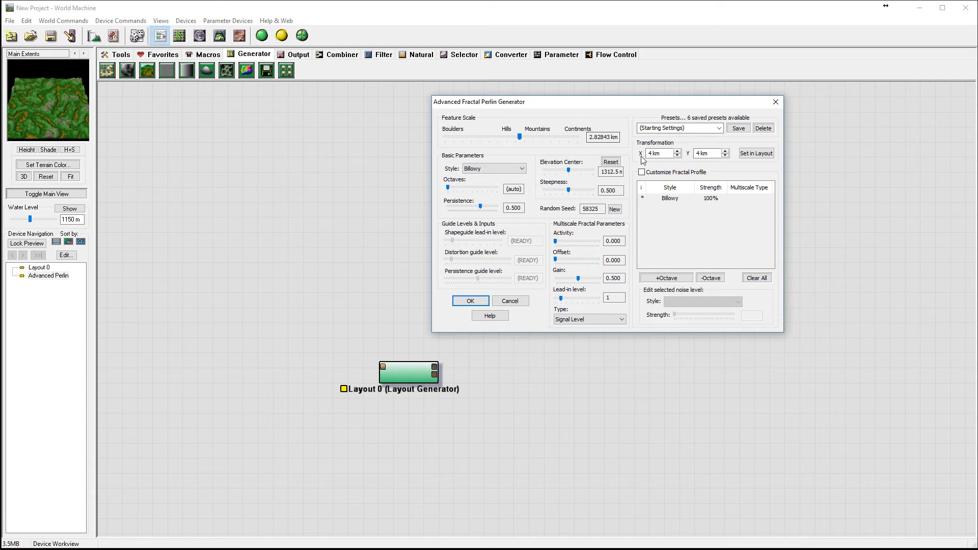
drag(477, 203, 479, 207)
drag(568, 170, 561, 193)
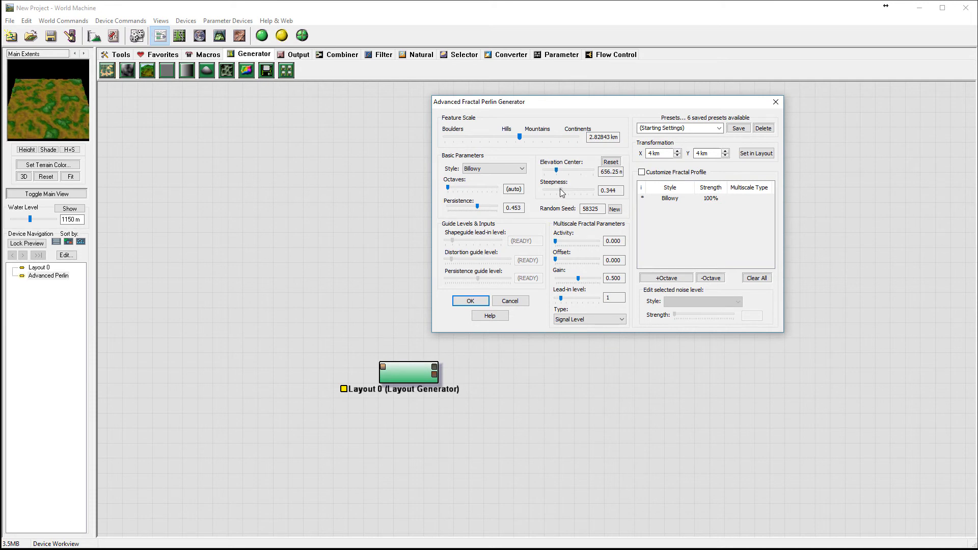
Step: Confirm the Advanced Perlin settings, tidy the Advanced Perlin and Layout 0 nodes, and preview Advanced Perlin
click(469, 301)
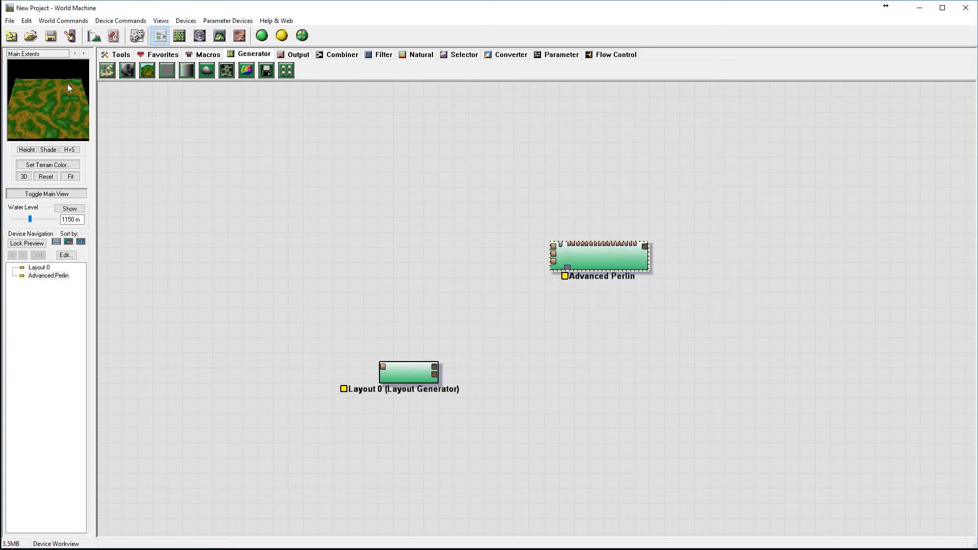
drag(617, 262, 618, 252)
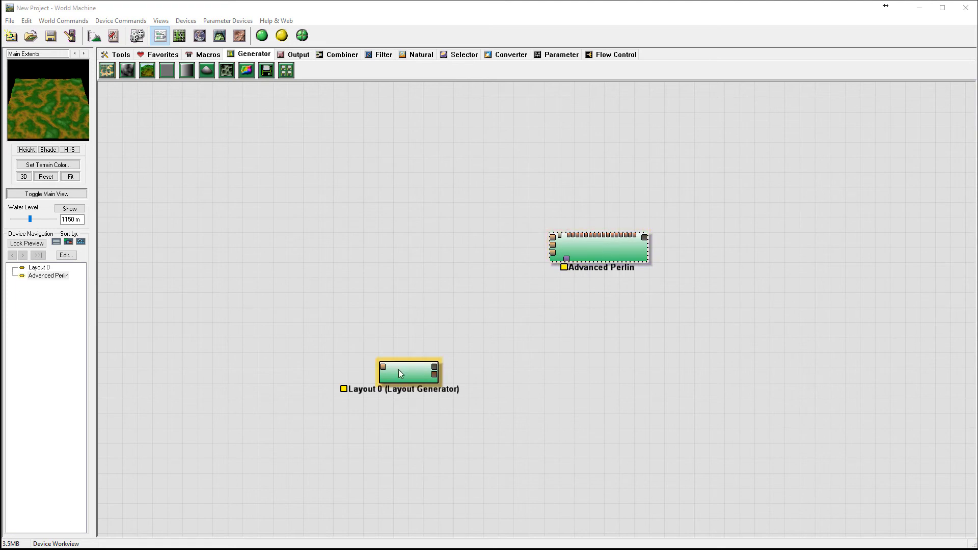
drag(398, 376, 378, 367)
click(625, 257)
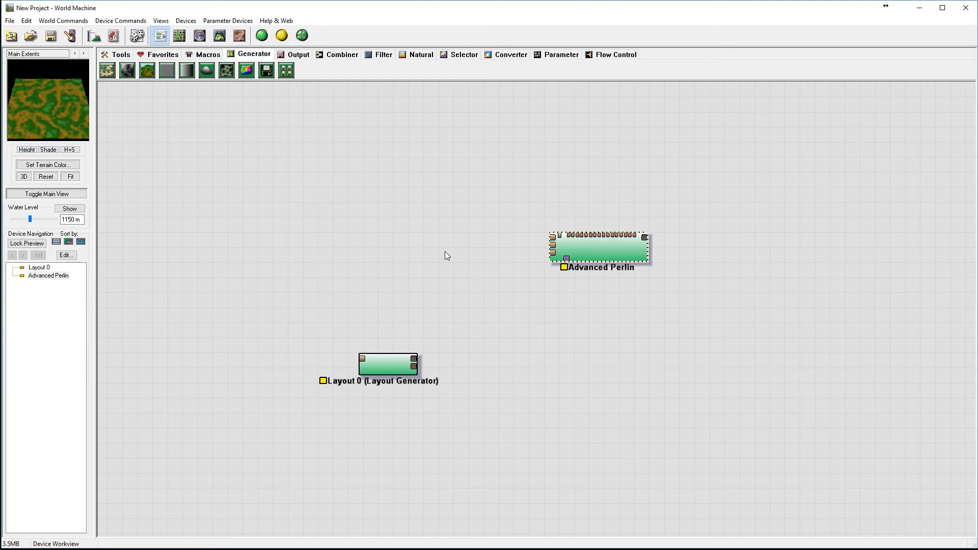
Step: Add a Gradient generator with direction 94 and width about 9.4 km
drag(186, 71, 422, 270)
drag(460, 175, 426, 273)
double_click(425, 274)
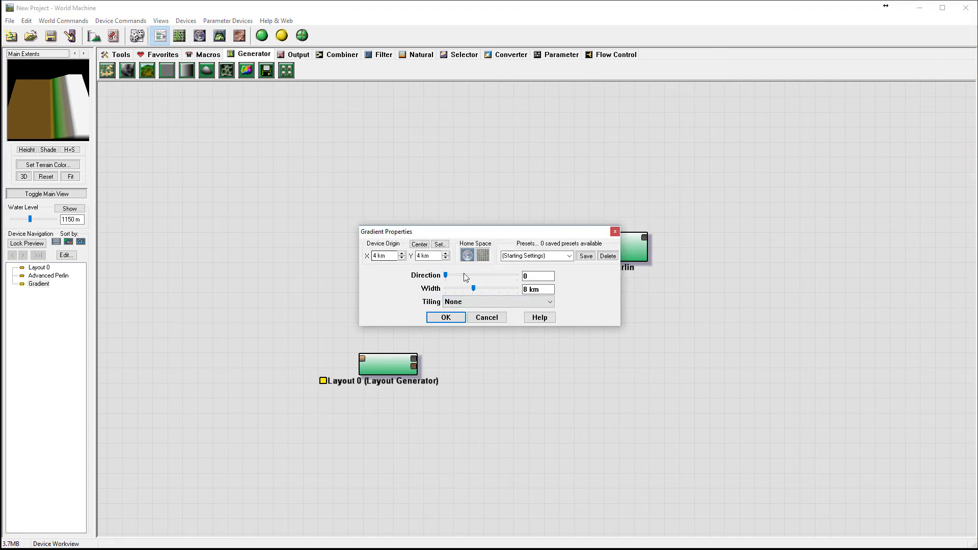
drag(446, 275, 463, 273)
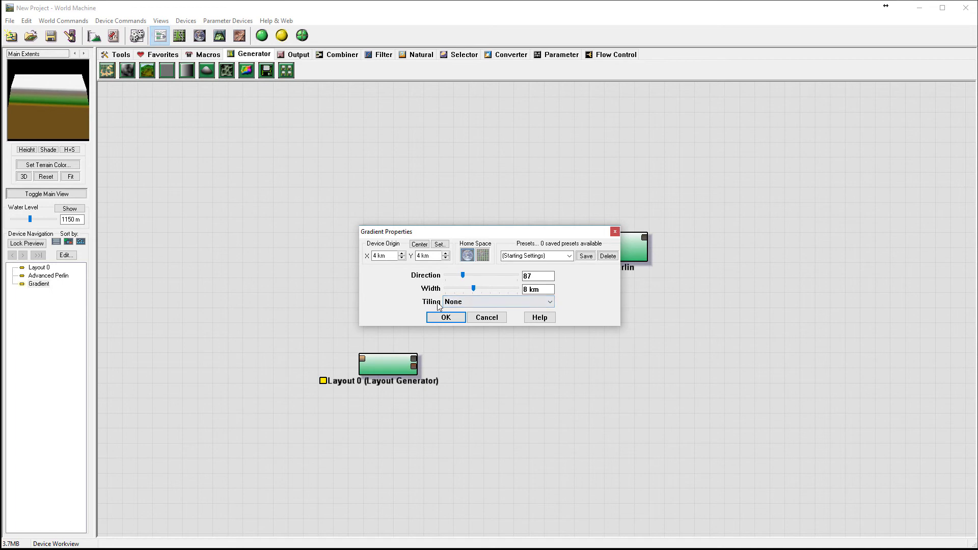
mouse_move(473, 287)
mouse_down()
mouse_move(459, 286)
mouse_move(478, 286)
mouse_move(465, 276)
mouse_up()
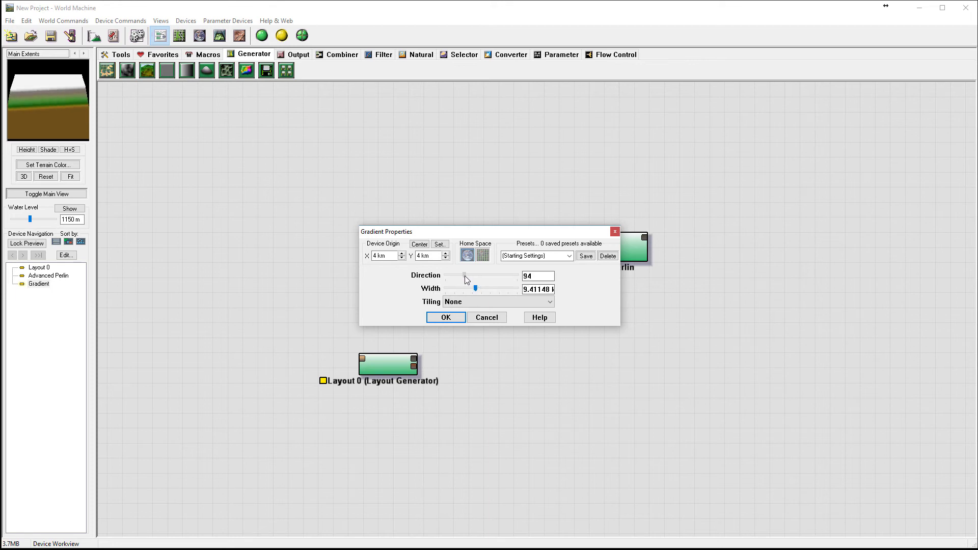
Step: Wire the Gradient output into Advanced Perlin's shaping guide and preview the sloped terrain
click(439, 319)
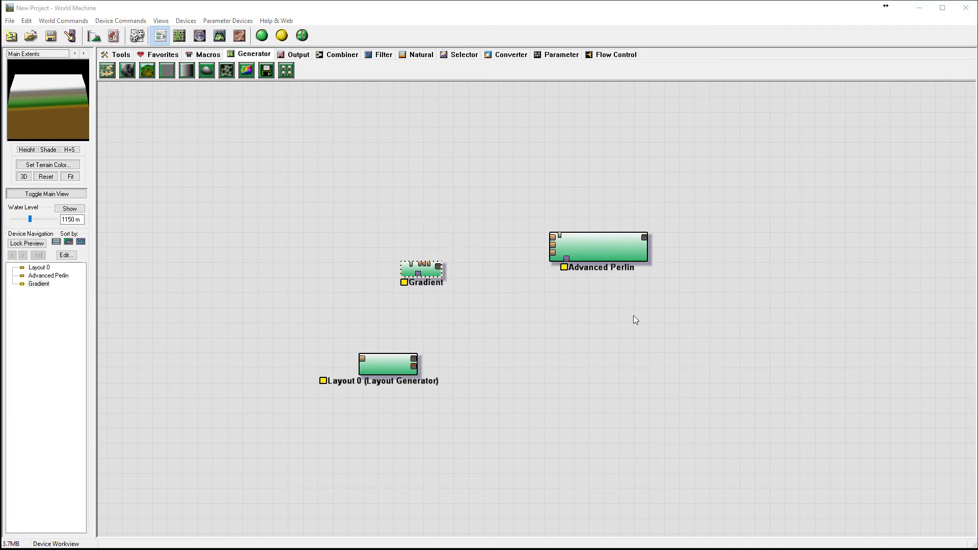
drag(441, 266, 552, 237)
click(594, 243)
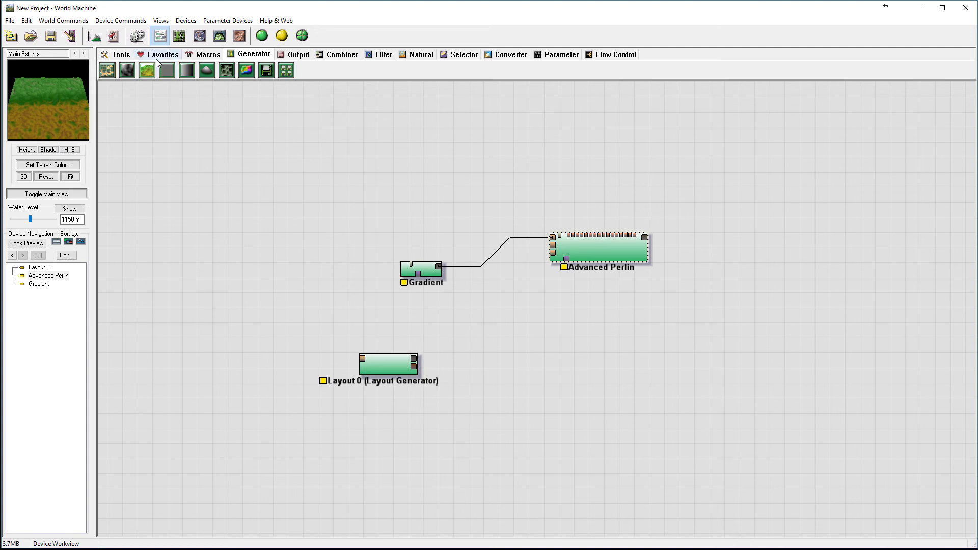
Step: Redraw the Main Extents as a larger area centred over the terrain in the layout overview
click(180, 36)
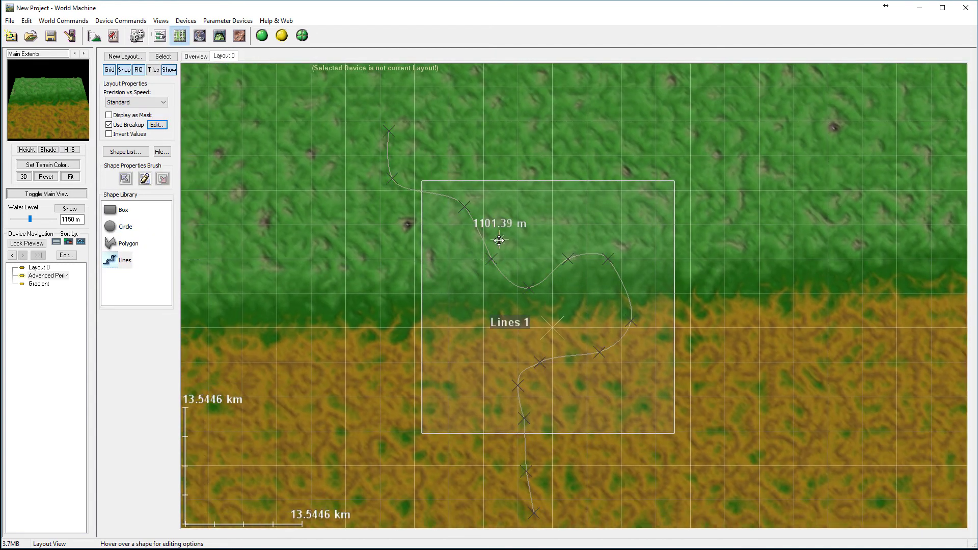
click(195, 56)
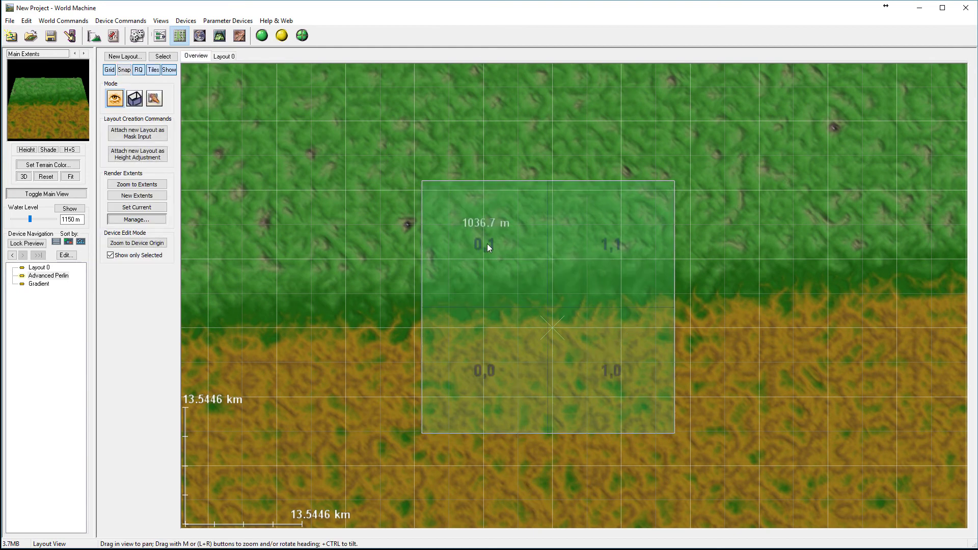
click(142, 212)
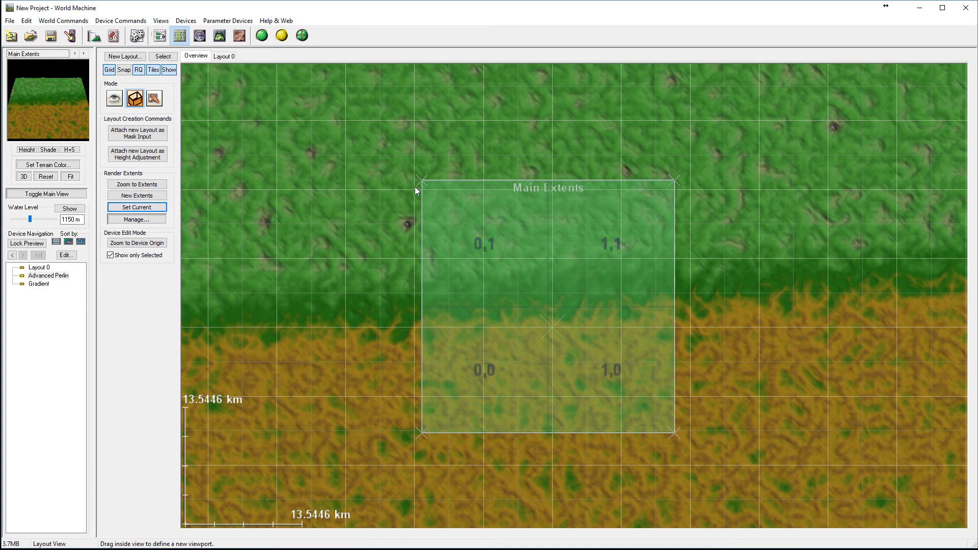
drag(448, 198, 683, 457)
drag(608, 320, 584, 244)
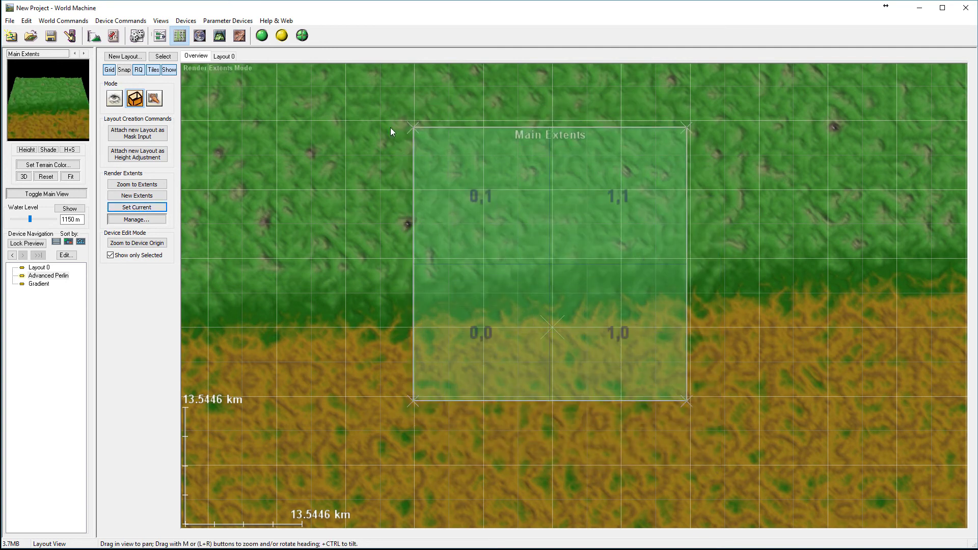
drag(386, 107, 358, 75)
drag(501, 195, 530, 241)
click(224, 56)
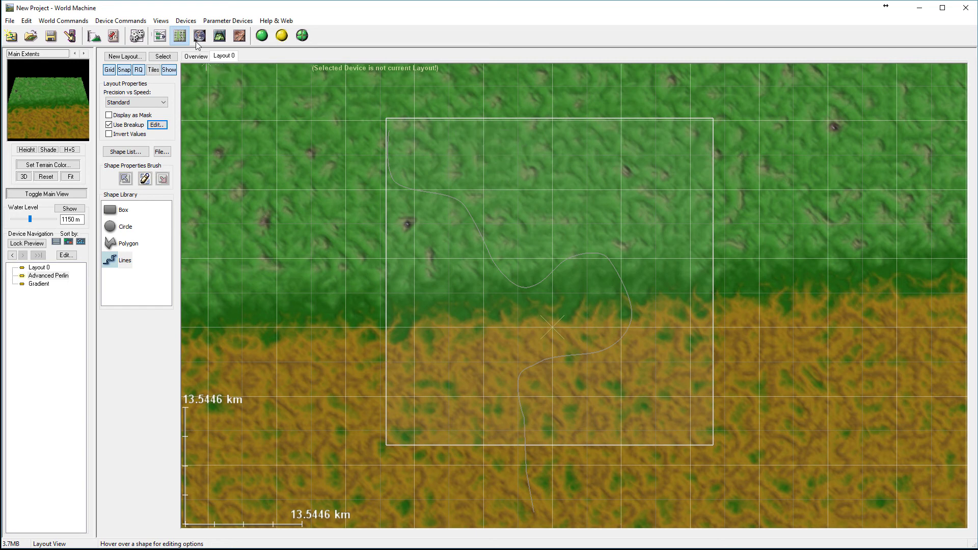
click(159, 36)
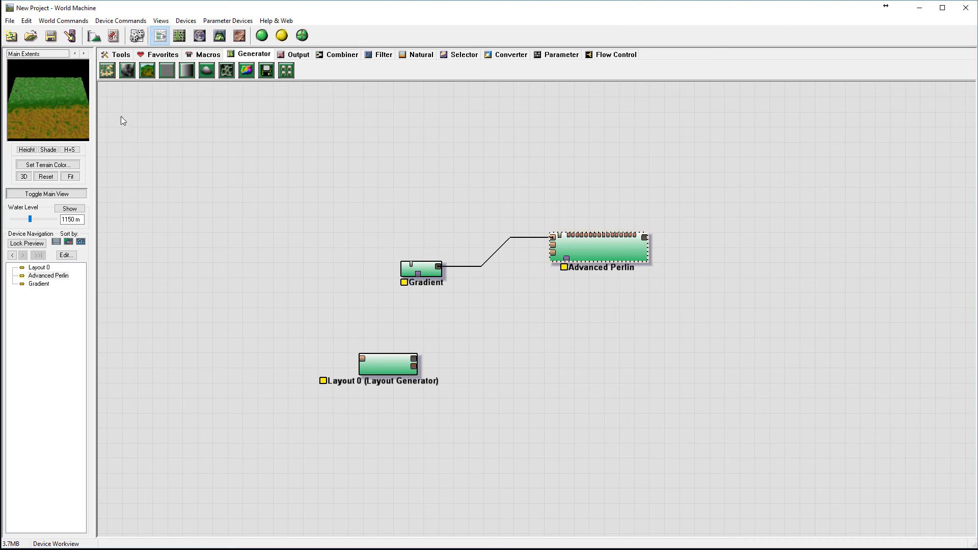
Step: Rearrange the nodes and add an Inverter fed by Layout 0's output
drag(422, 270, 424, 265)
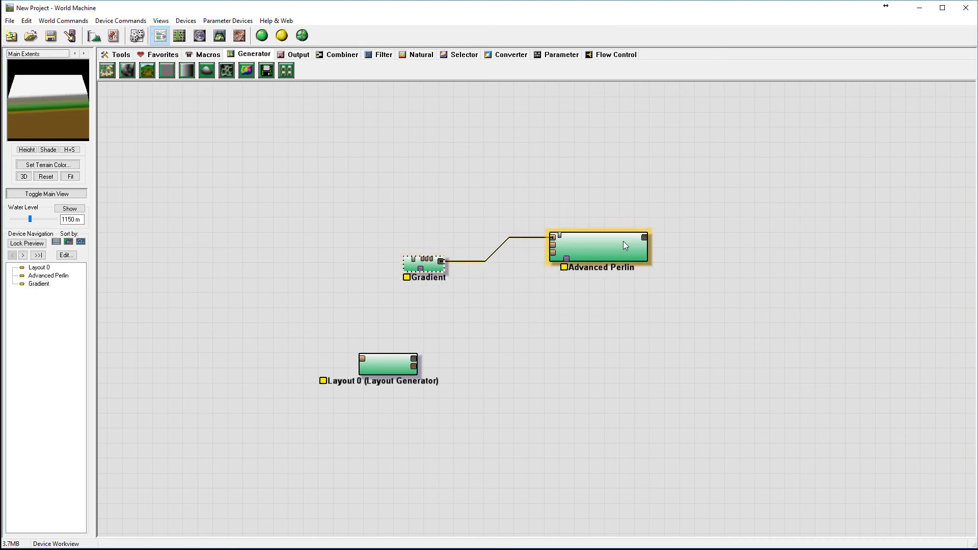
drag(616, 242, 617, 237)
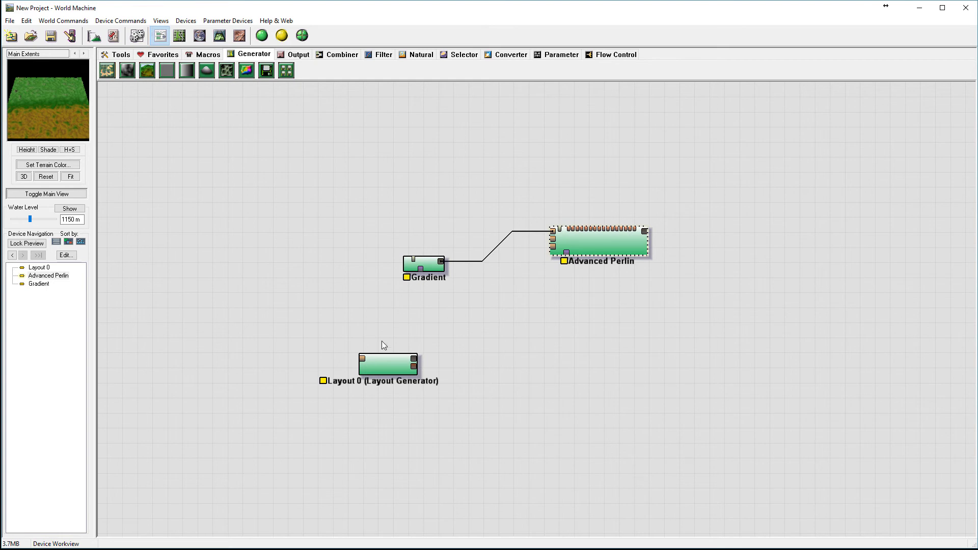
drag(396, 368, 382, 368)
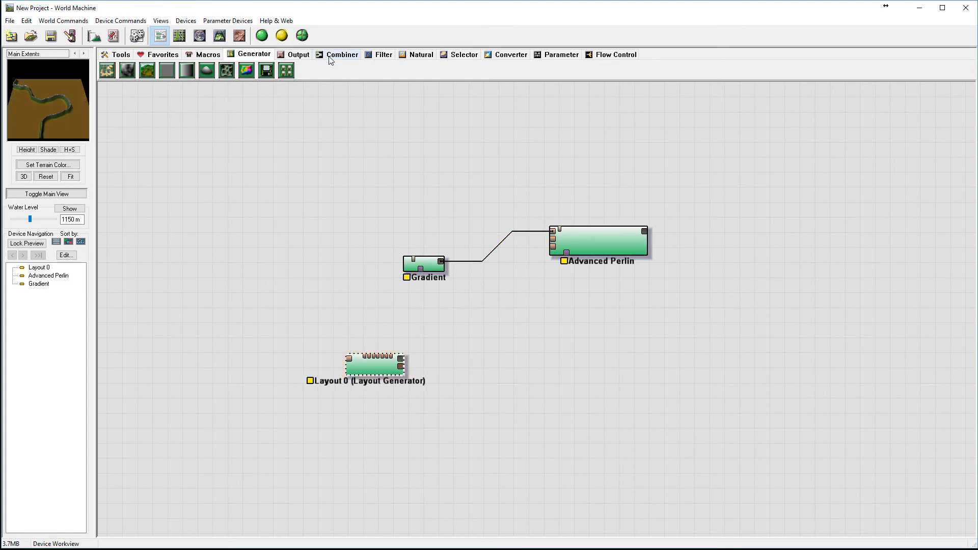
click(379, 54)
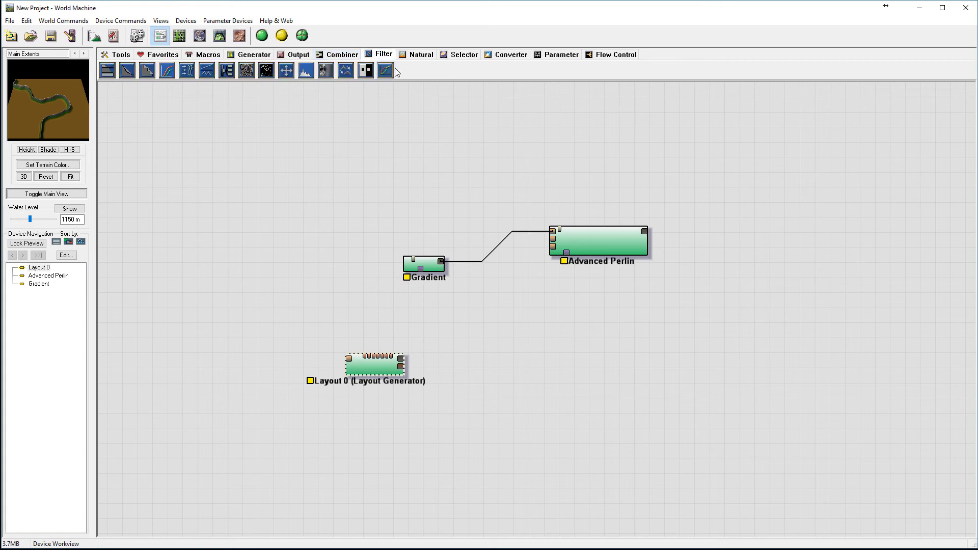
click(460, 344)
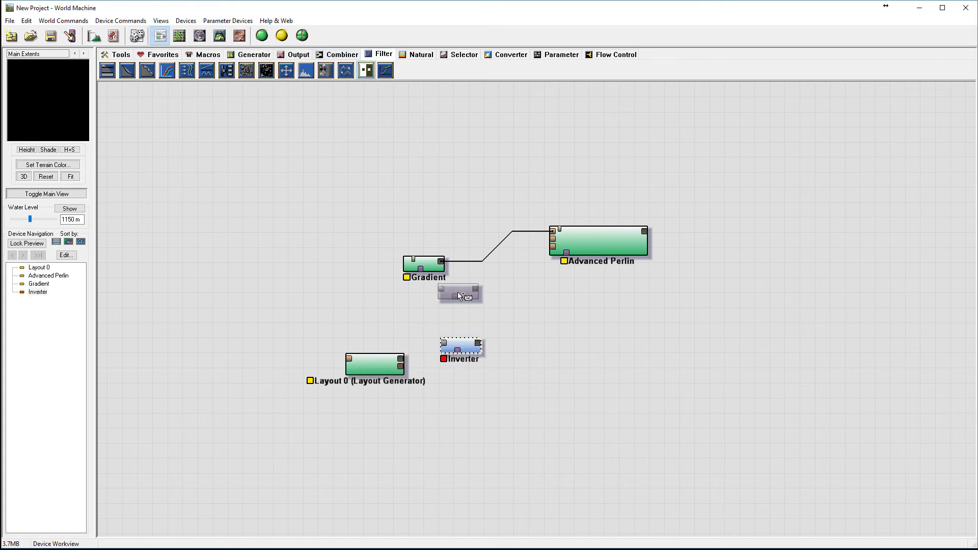
click(400, 360)
drag(400, 359, 443, 346)
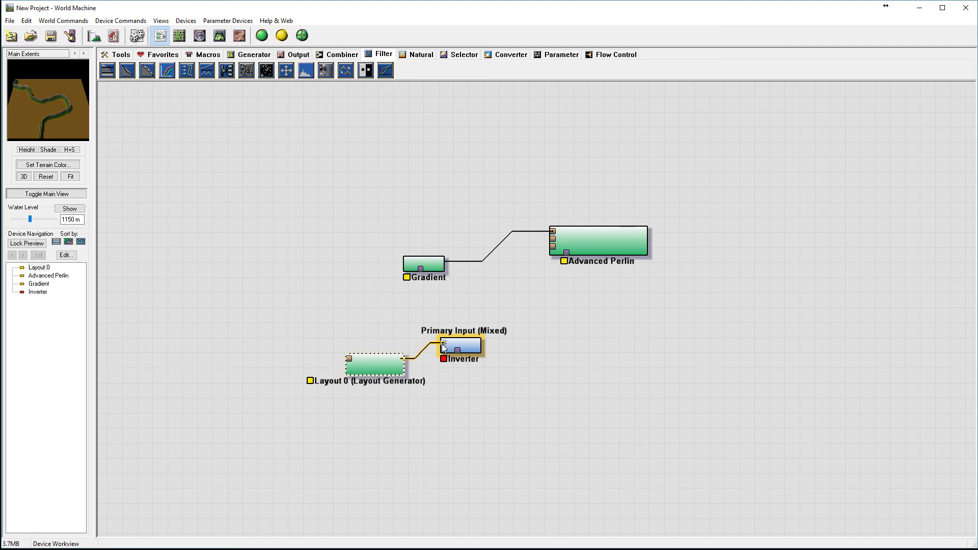
Step: Check Layout 0's river shape, then feed the Inverter into Advanced Perlin's mask input and reposition nodes
double_click(374, 370)
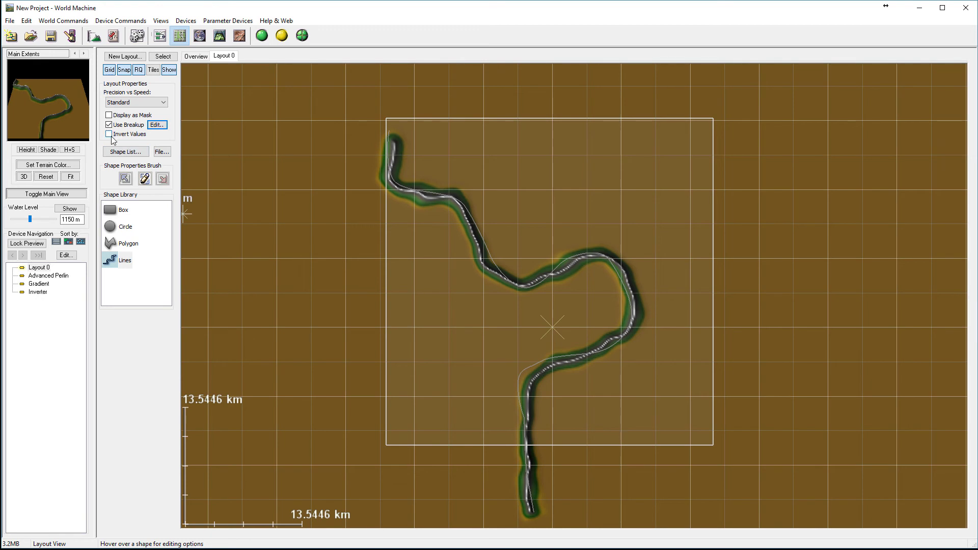
click(160, 36)
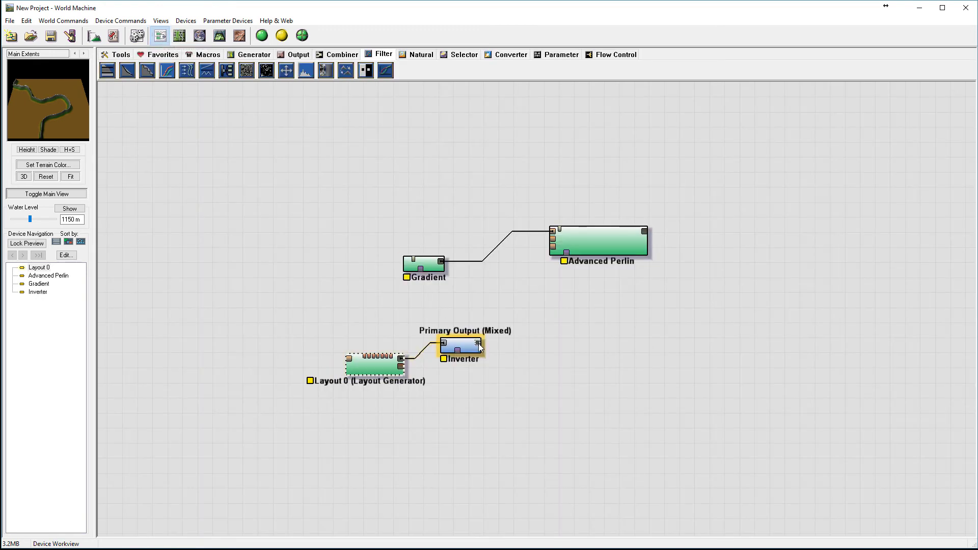
drag(478, 344, 569, 259)
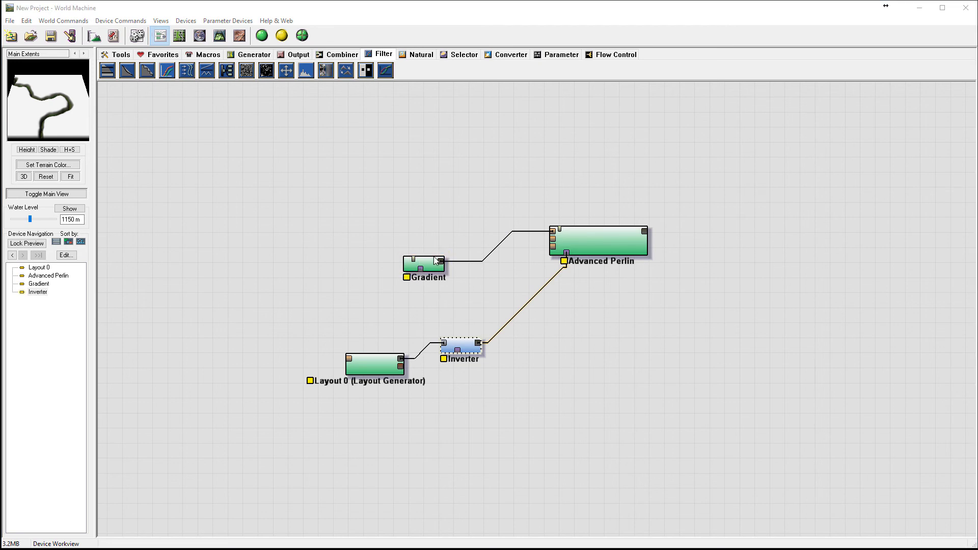
drag(433, 262, 369, 228)
drag(620, 242, 576, 214)
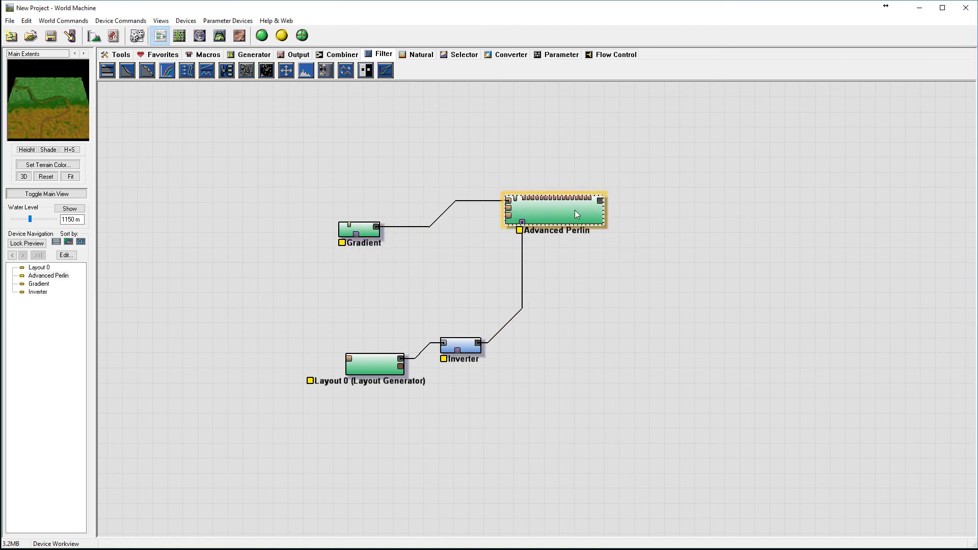
Step: Build the full 513×513 network in the 3D view and orbit the carved river valley
click(219, 37)
right_drag(664, 245, 639, 268)
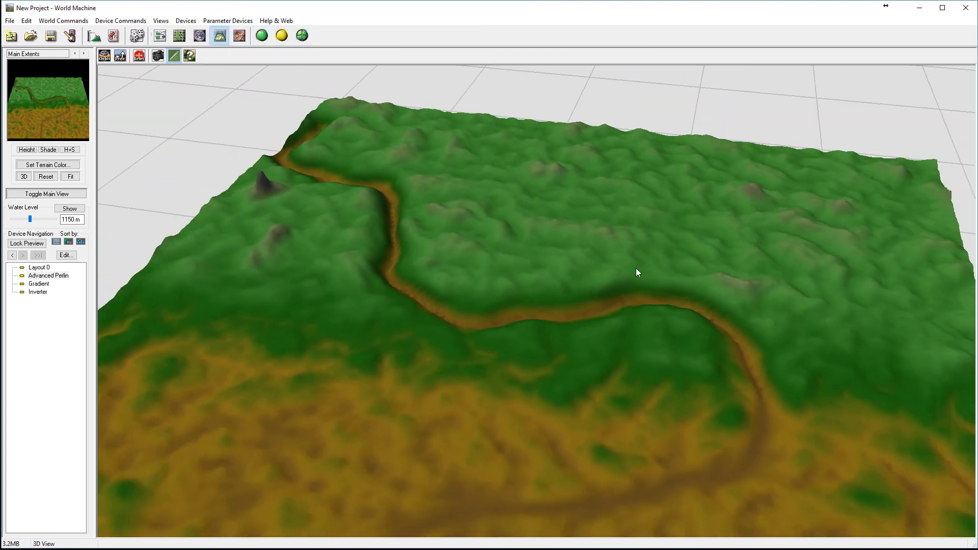
scroll(636, 269, down, 2)
right_drag(672, 346, 649, 367)
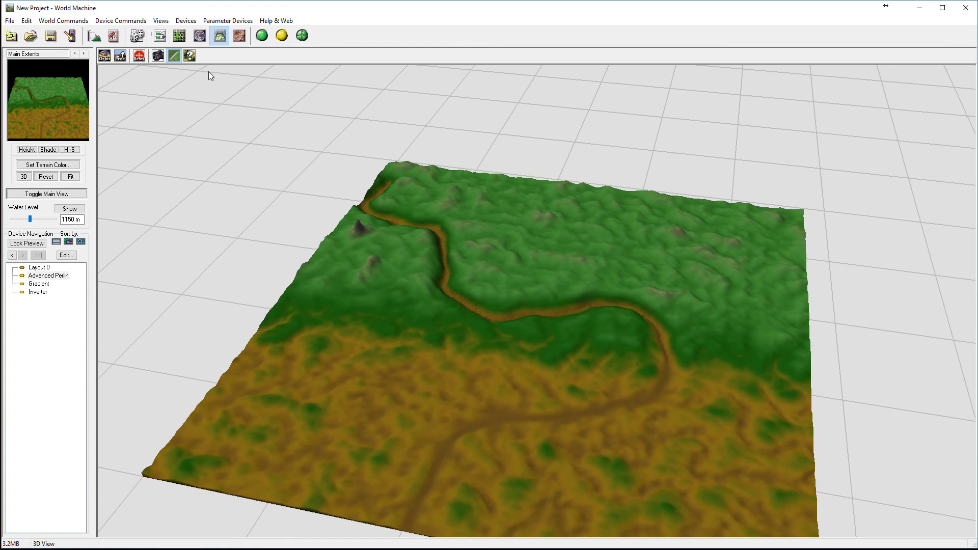
click(281, 35)
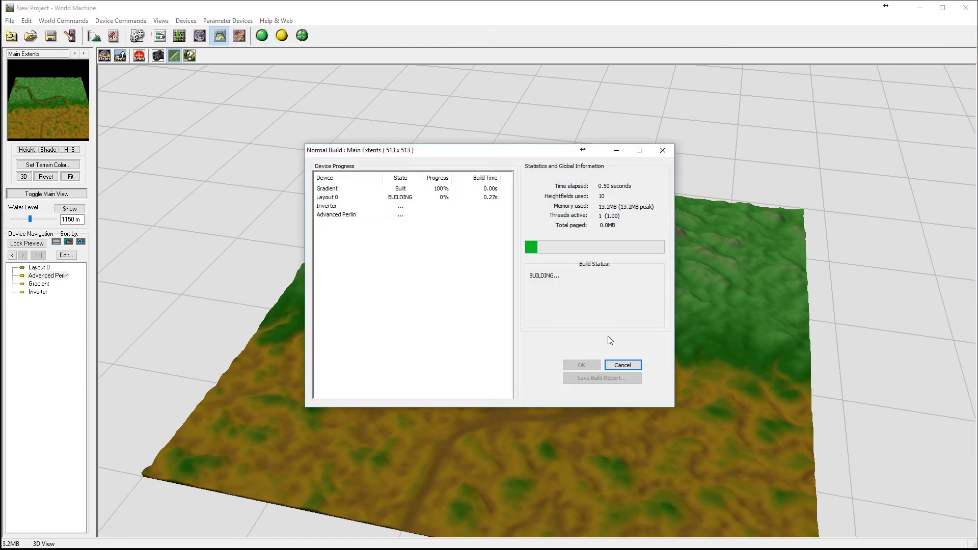
drag(387, 317, 419, 317)
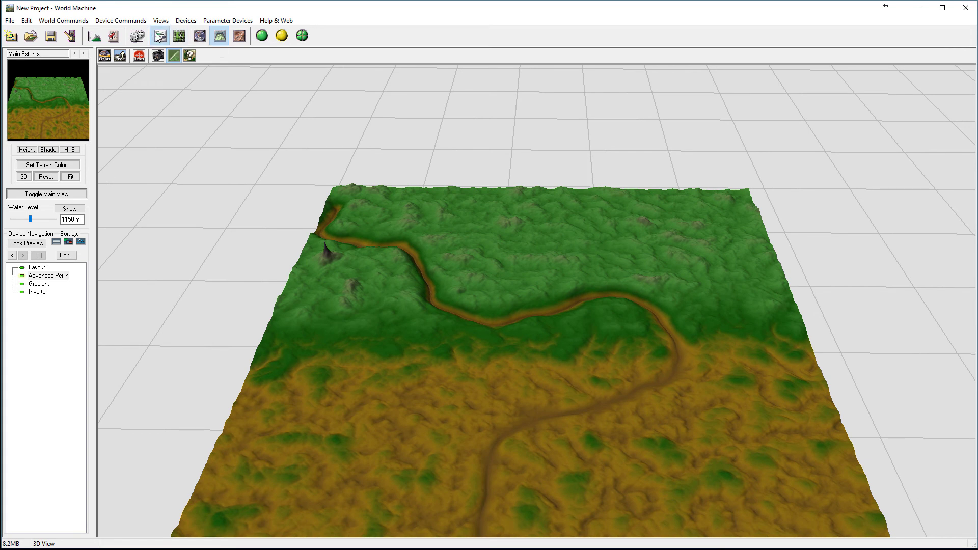
key(F5)
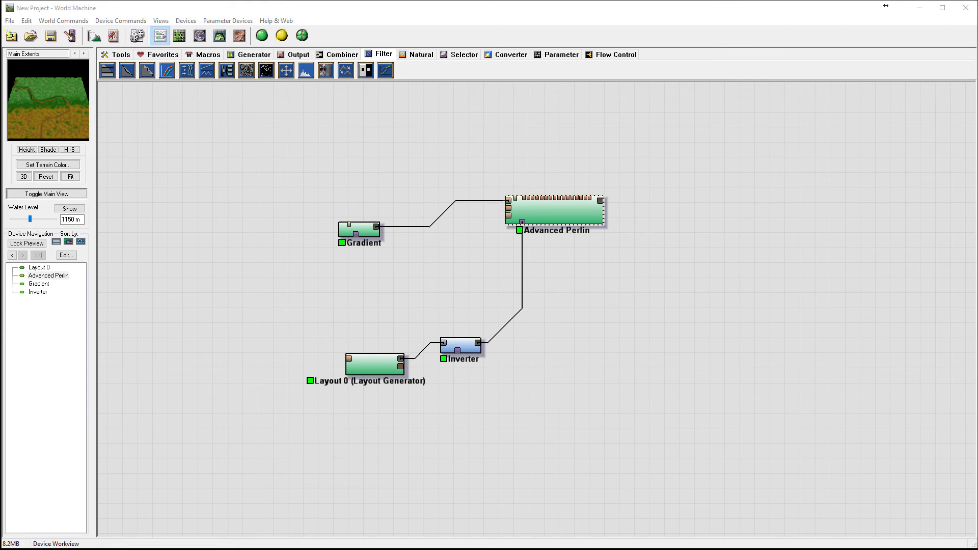
Step: Set Advanced Perlin to feature scale 6.72717 km, persistence 0.500, elevation center 820.313, steepness 0.344
double_click(575, 227)
drag(536, 169, 724, 116)
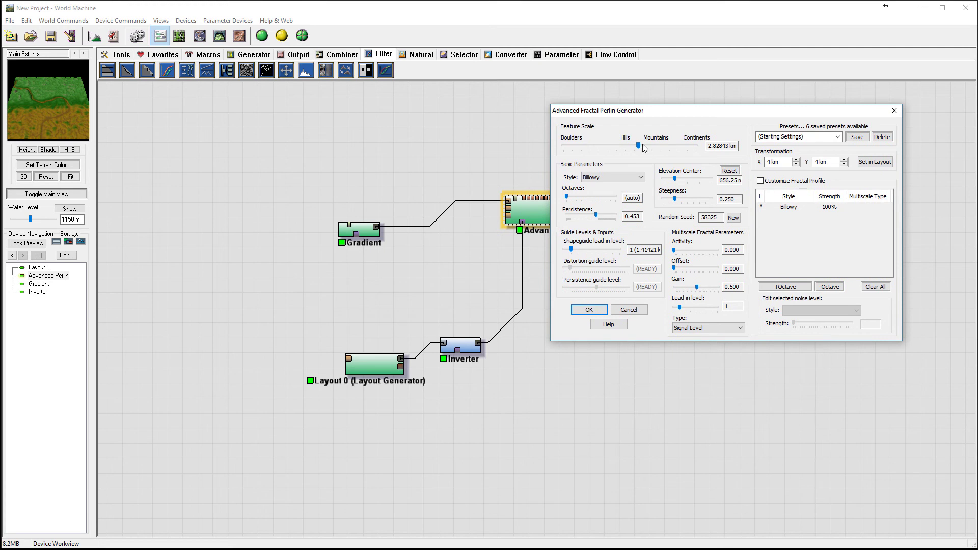
drag(640, 148, 651, 147)
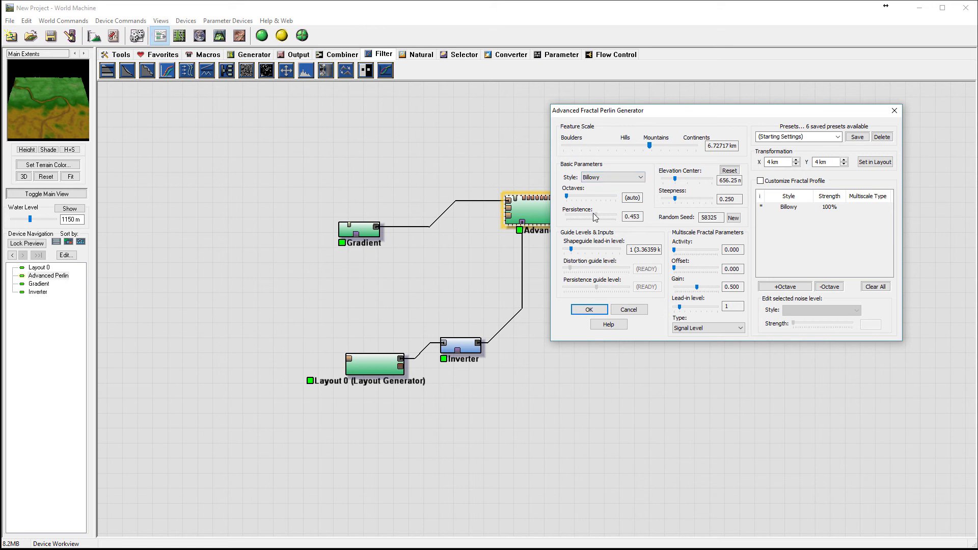
drag(592, 217, 603, 215)
drag(678, 181, 682, 182)
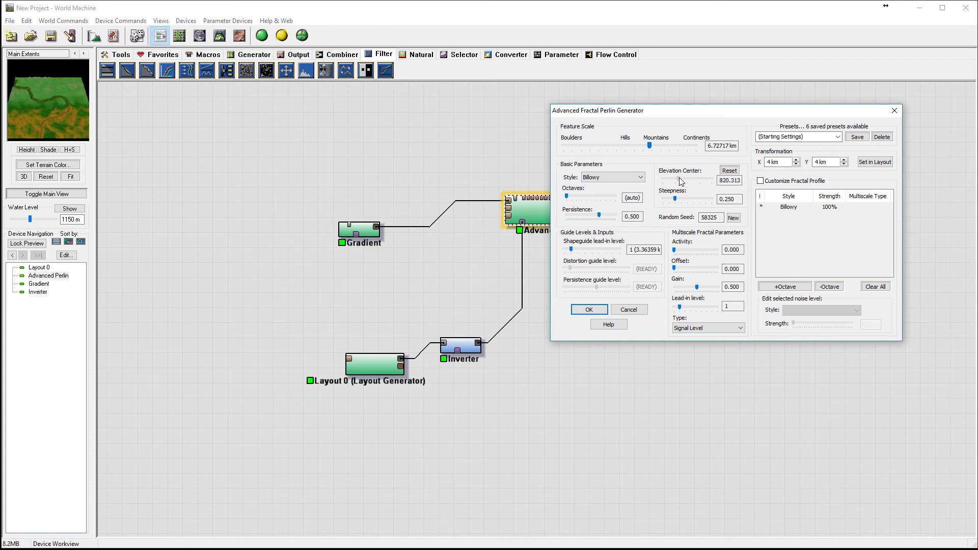
drag(675, 199, 680, 203)
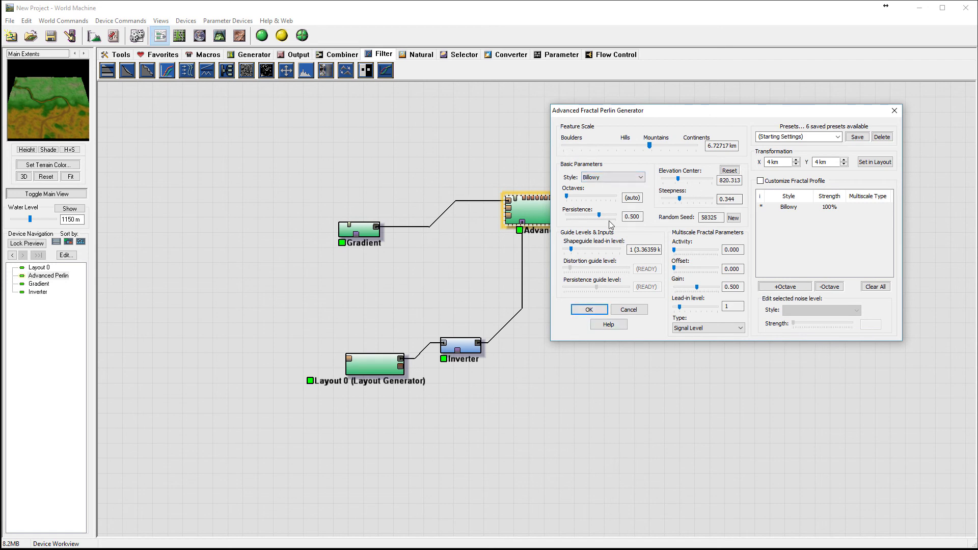
click(588, 309)
Step: Reposition the Advanced Perlin, Layout 0, Gradient and Inverter nodes
drag(554, 221, 549, 231)
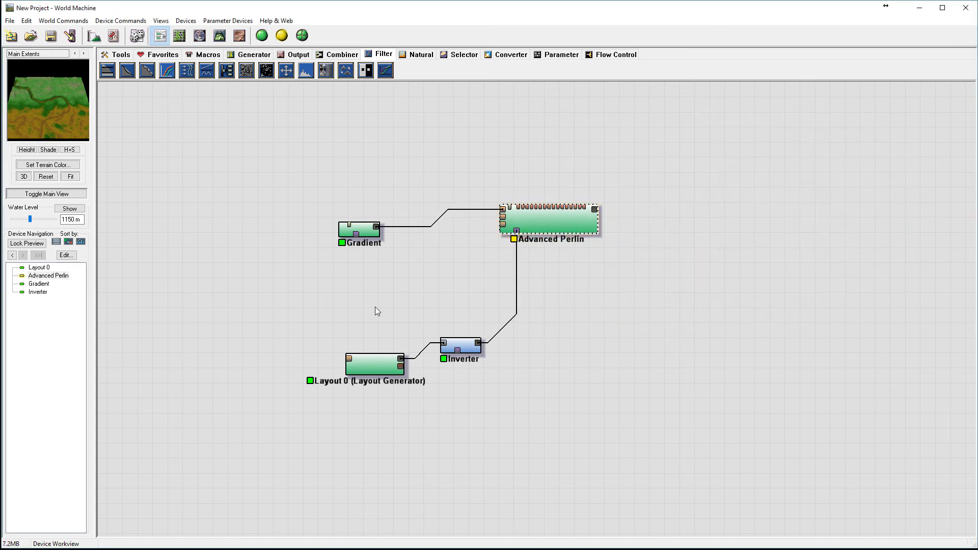
drag(360, 360, 334, 360)
drag(372, 244, 347, 222)
drag(461, 345, 474, 356)
click(547, 226)
Step: Move Advanced Perlin up, Layout 0 further left and the Inverter slightly right
drag(547, 226, 552, 193)
drag(349, 364, 349, 366)
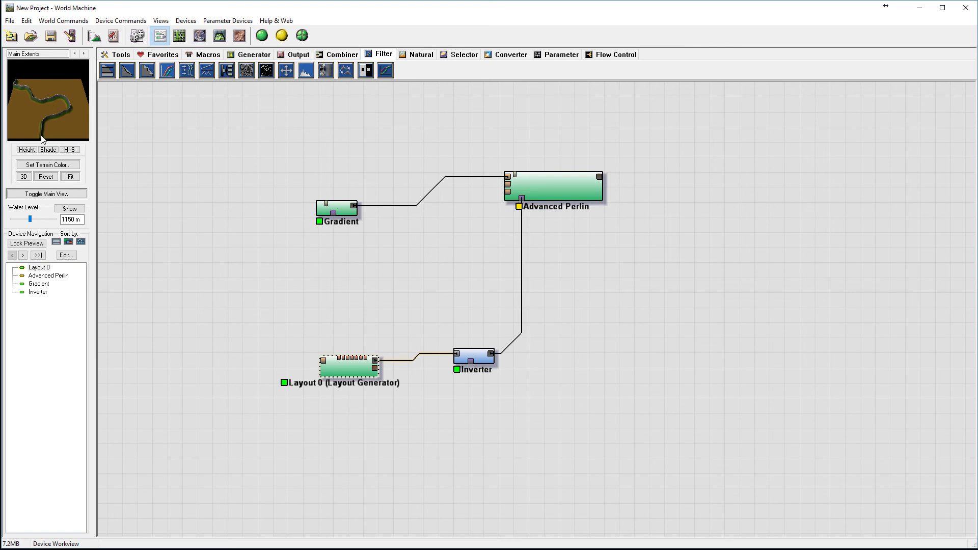
drag(347, 364, 272, 351)
drag(474, 357, 489, 353)
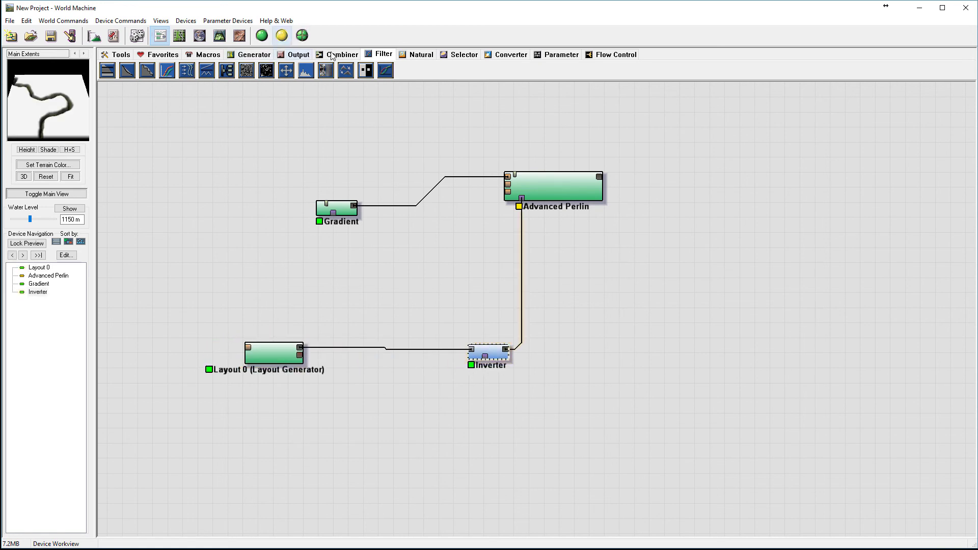
Step: Place an Erosion device below the graph and wire Layout 0's output into it
click(419, 54)
click(108, 70)
click(417, 429)
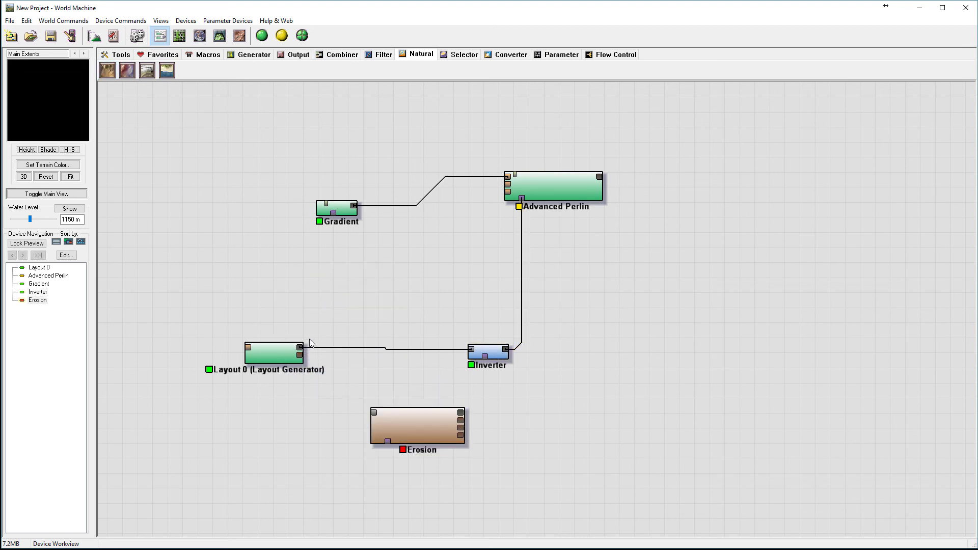
drag(301, 350, 402, 414)
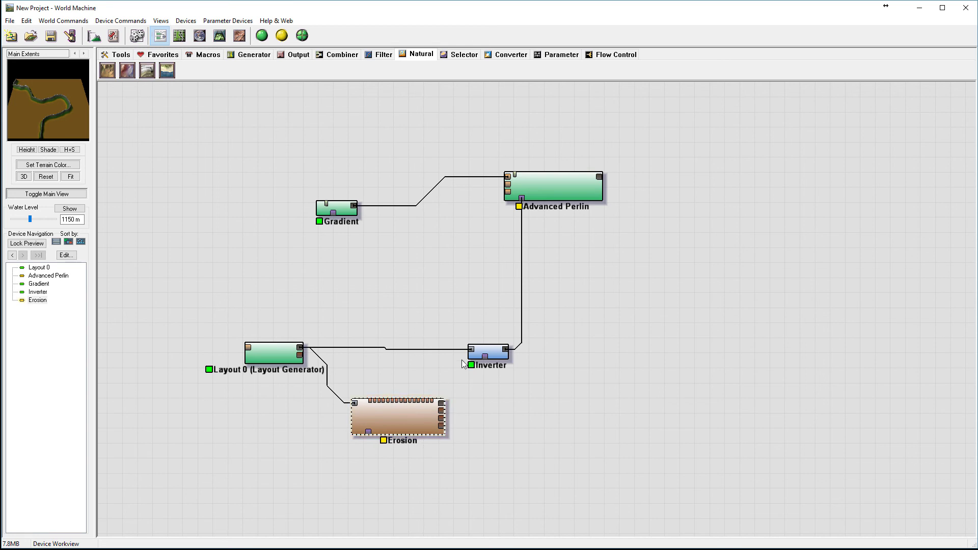
Step: Set Erosion to Channeled Erosion with rock hardness 0.333 and geological-time erosive power 0.970
double_click(397, 425)
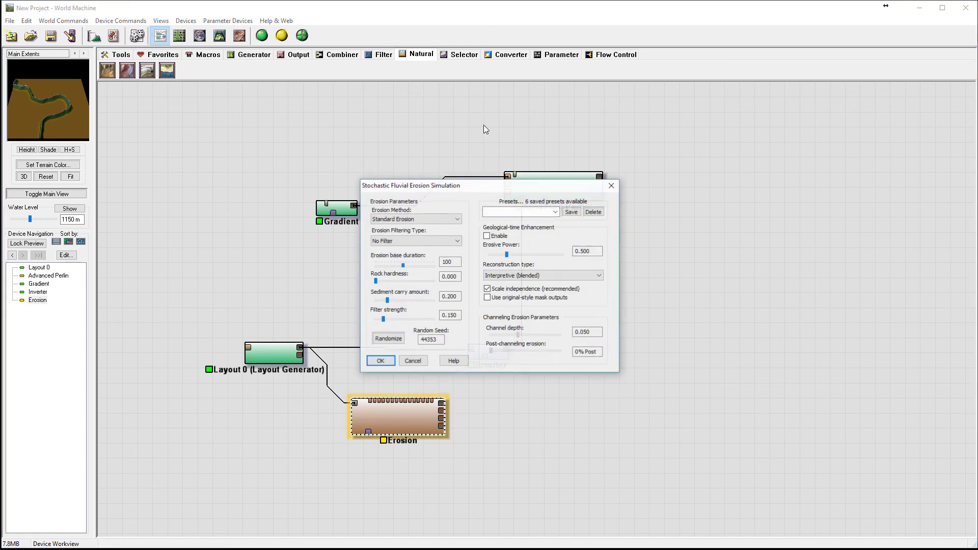
click(425, 218)
click(402, 229)
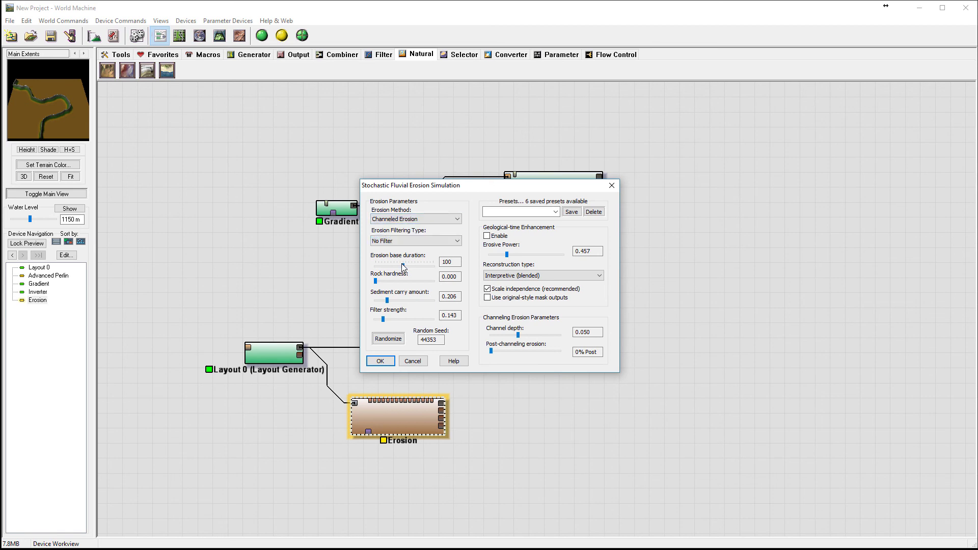
drag(376, 281, 423, 301)
drag(507, 255, 544, 254)
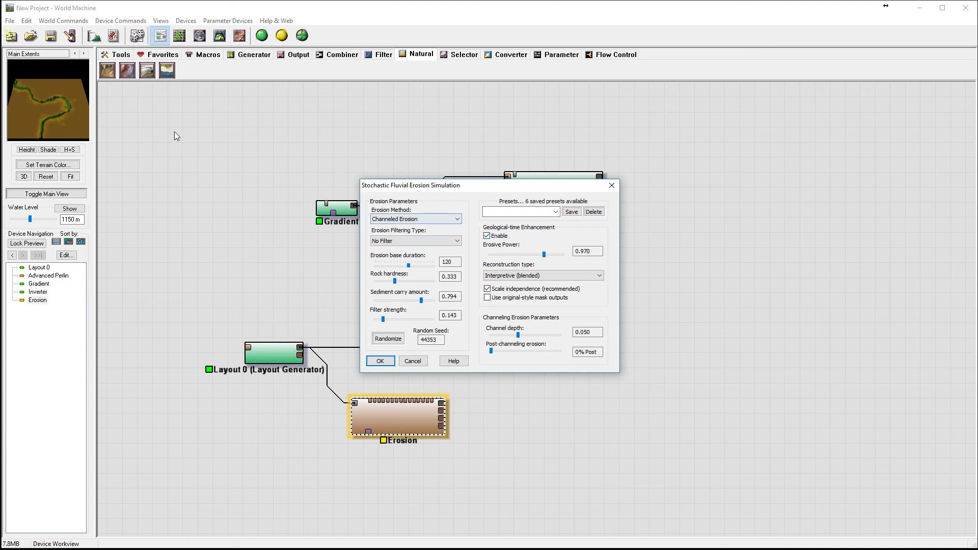
click(379, 361)
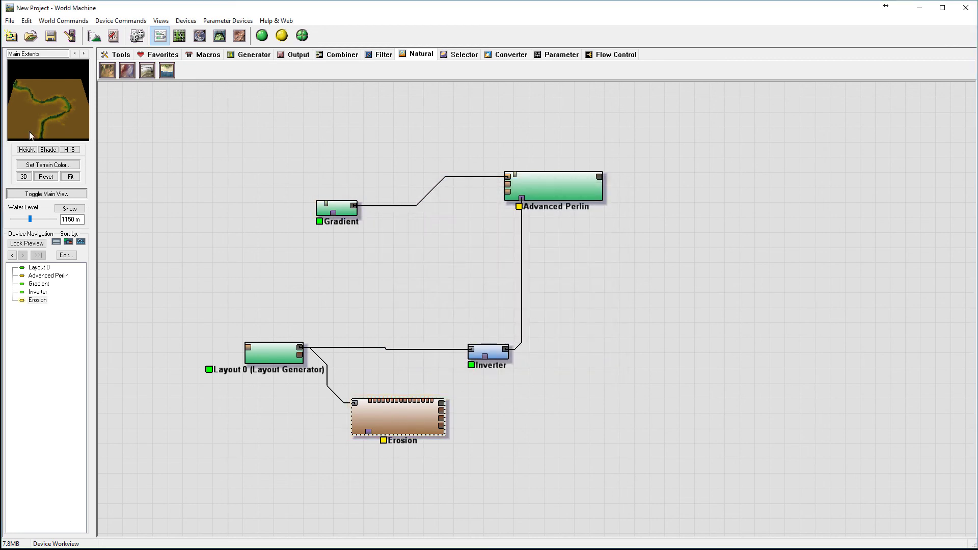
Step: Wire the Gradient toward Erosion's mask input and move the Gradient node further left
drag(333, 214, 314, 240)
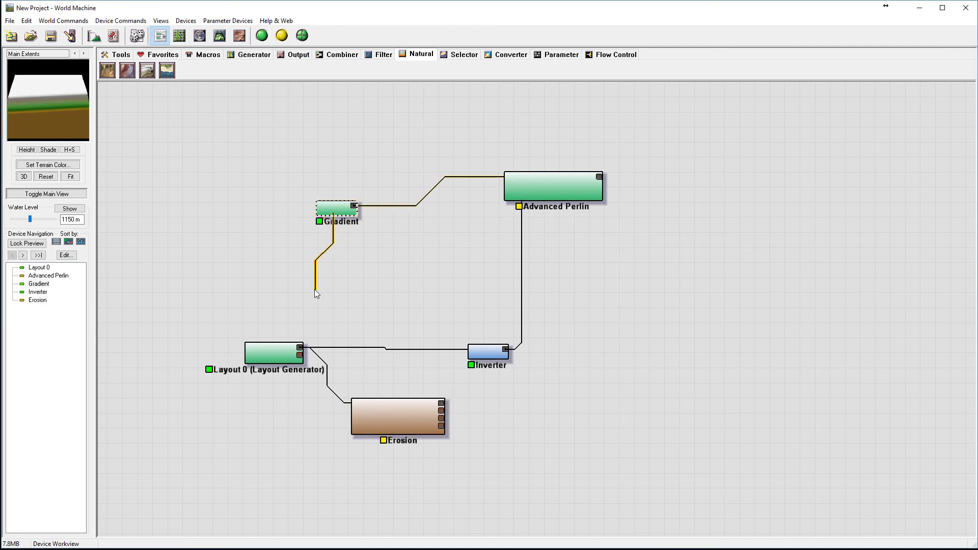
drag(314, 294, 314, 294)
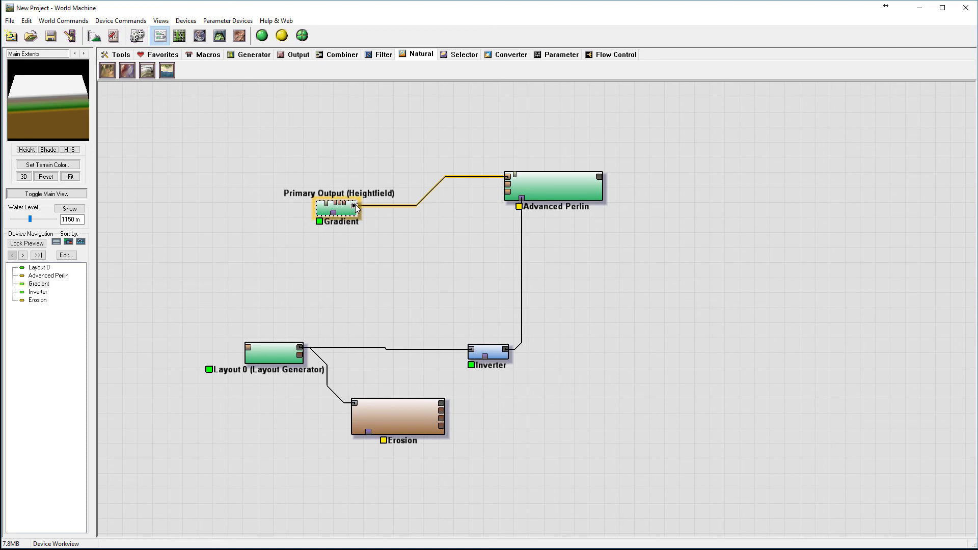
drag(358, 213, 372, 425)
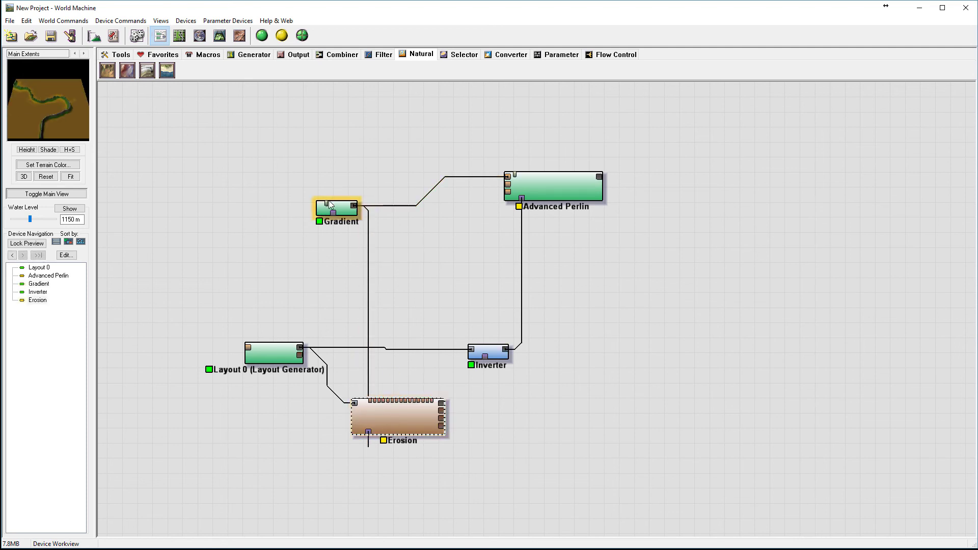
drag(332, 205, 239, 200)
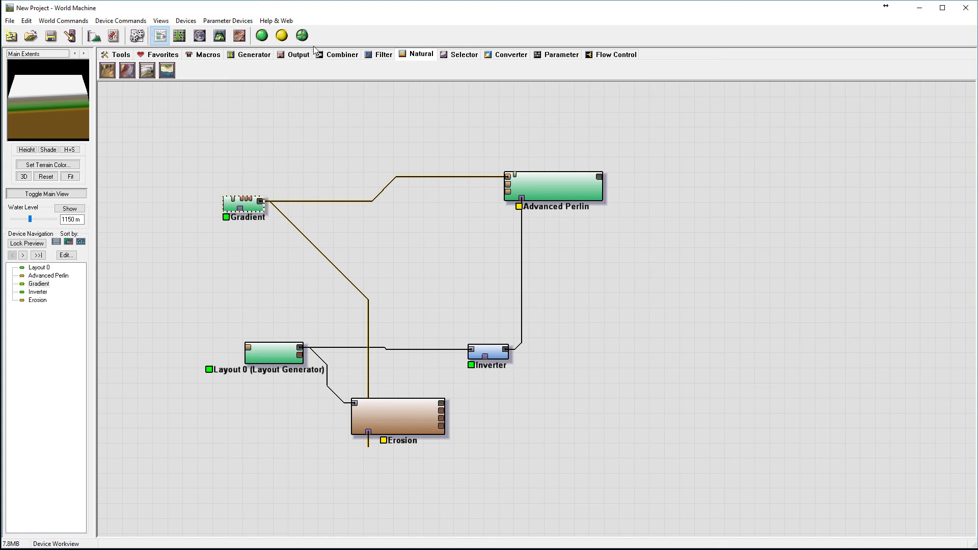
Step: Add a second Inverter between the Gradient output and Erosion's mask input
click(382, 54)
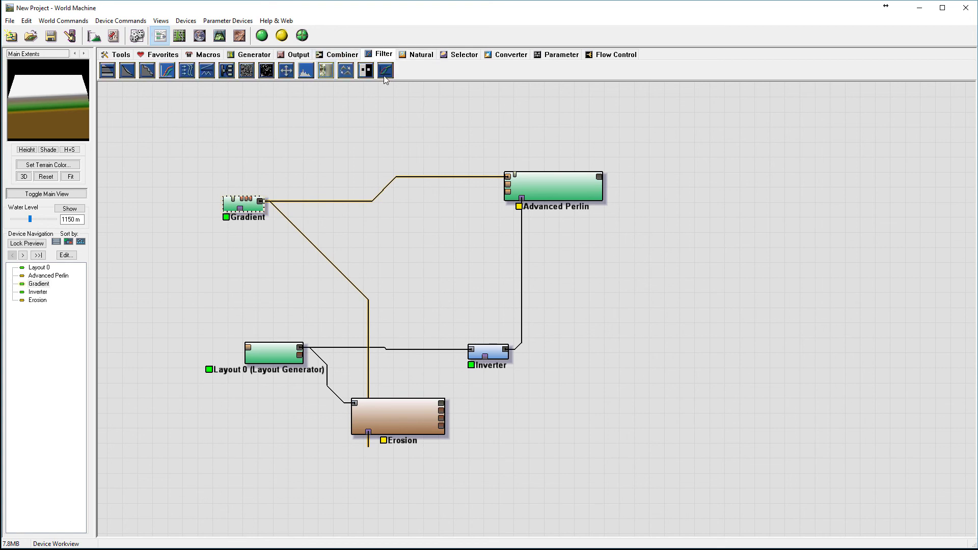
click(365, 70)
click(411, 309)
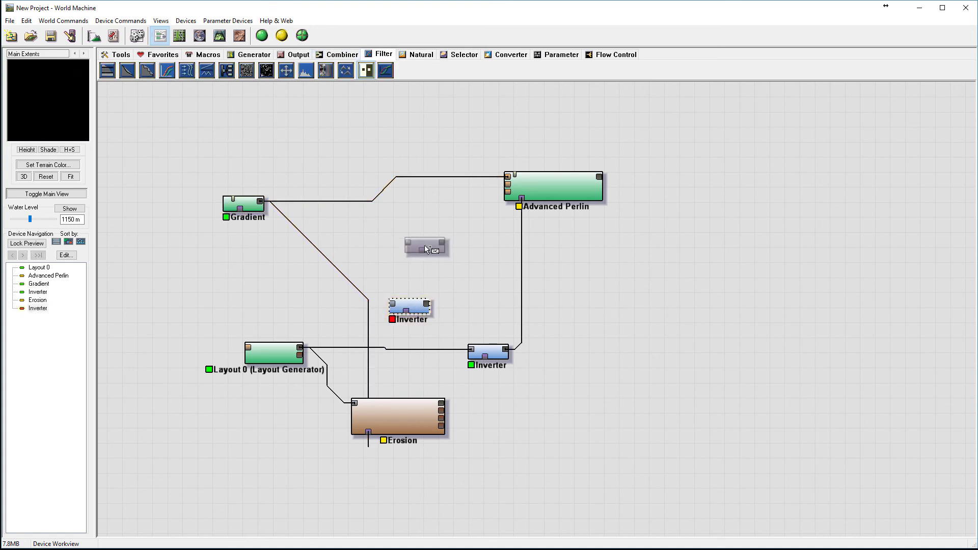
key(Escape)
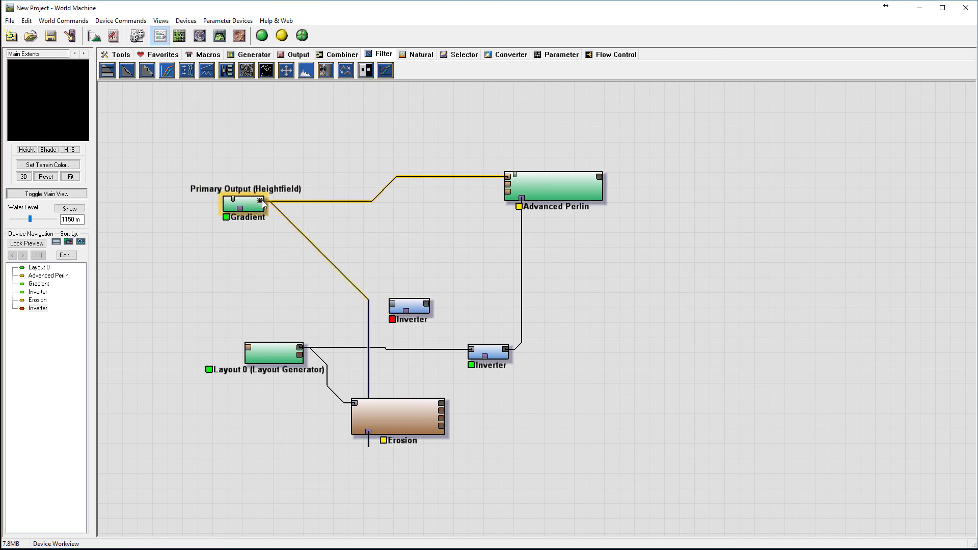
drag(259, 204, 368, 435)
click(392, 413)
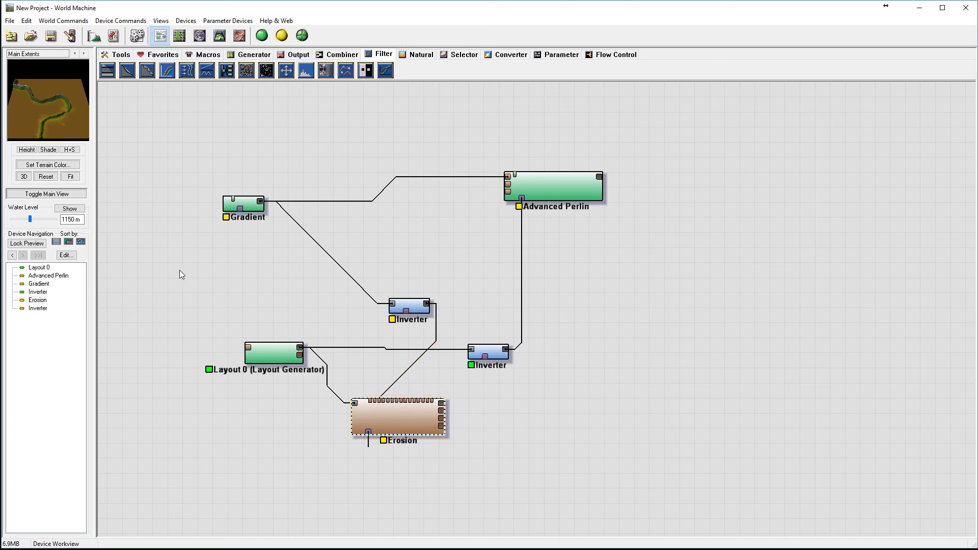
Step: Move Erosion above the first Inverter and Advanced Perlin up to the top
drag(395, 419, 439, 255)
drag(556, 157, 553, 70)
click(441, 254)
drag(441, 253, 453, 237)
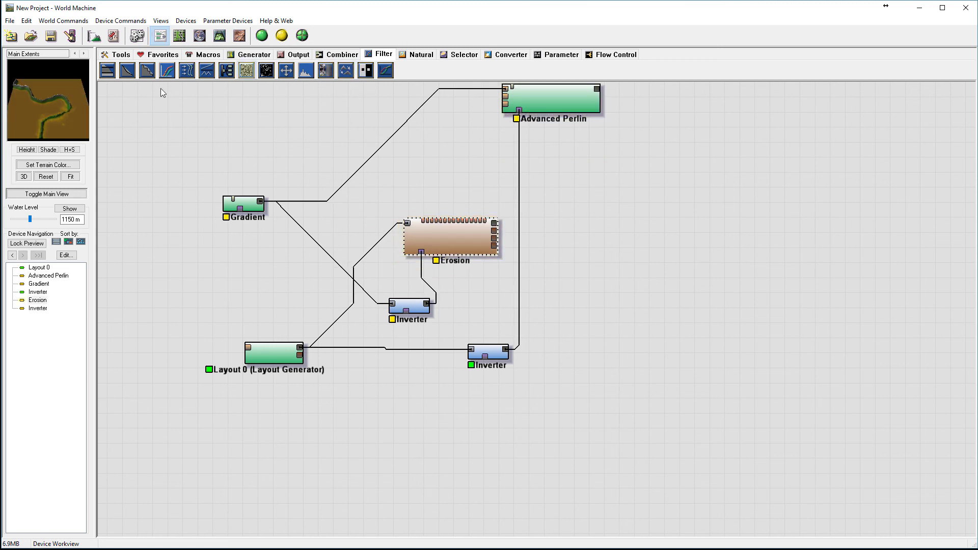
Step: Add an Equalizer fed by Erosion's output and check its equalization of 1.00
click(303, 76)
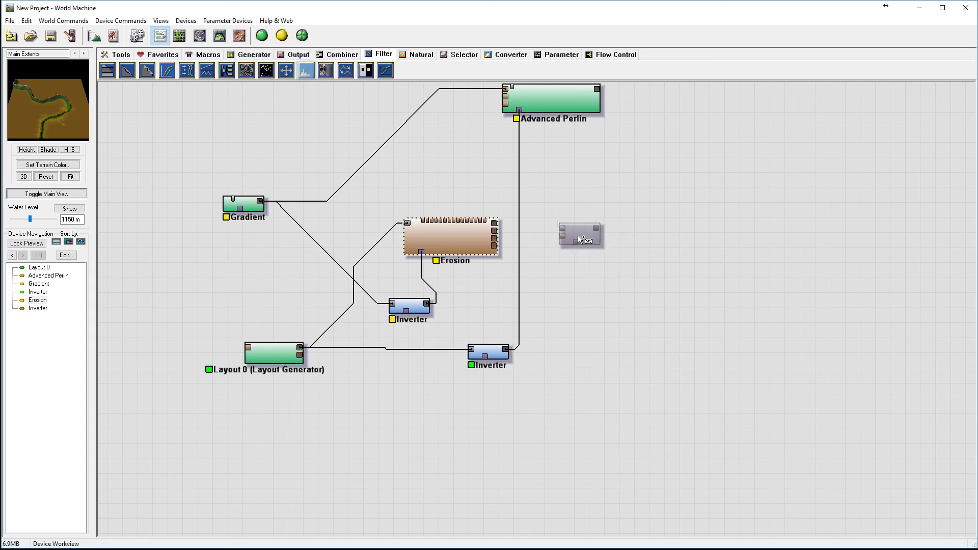
click(577, 235)
drag(494, 223, 569, 236)
click(573, 237)
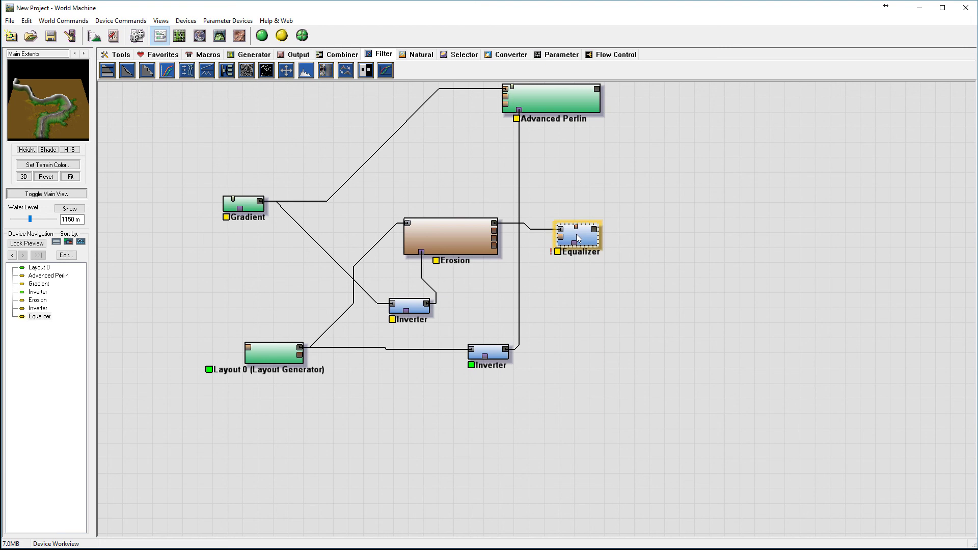
double_click(578, 238)
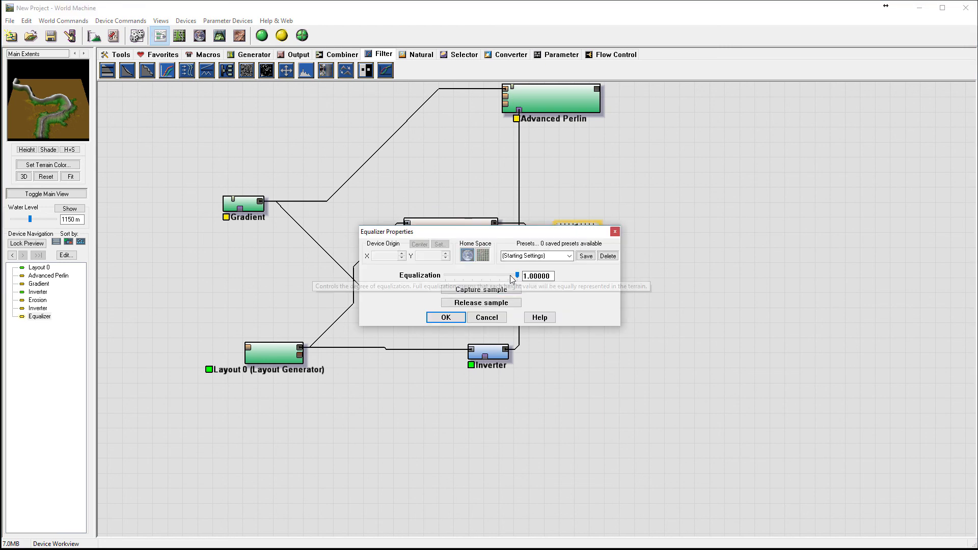
click(453, 318)
Step: Wire the Gradient and the Inverter outputs into the Equalizer's other inputs
drag(260, 201, 578, 248)
click(564, 238)
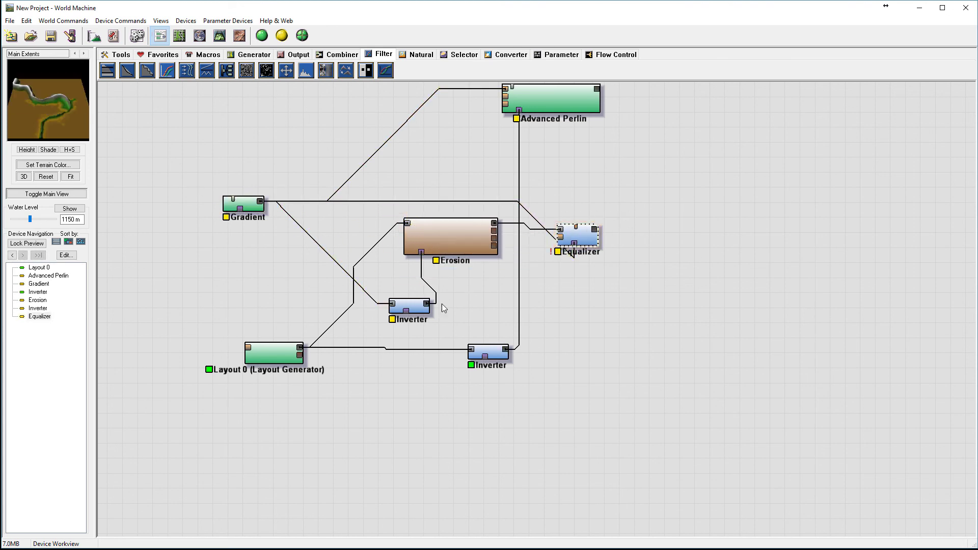
drag(427, 304, 574, 245)
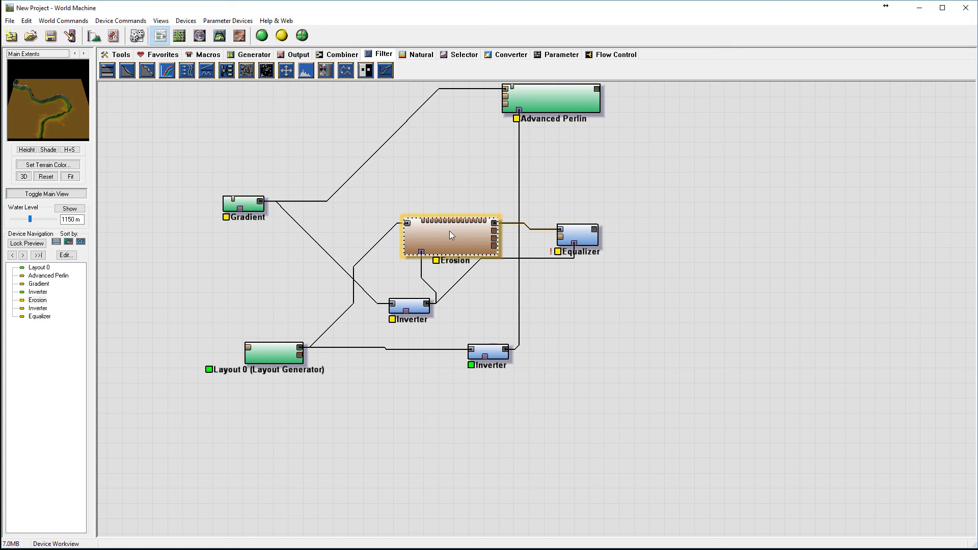
Step: Lock the preview on the Equalizer and retune Erosion's base duration, erosive power and sediment carry 0.905
right_click(585, 242)
click(631, 255)
double_click(460, 234)
drag(489, 188, 388, 119)
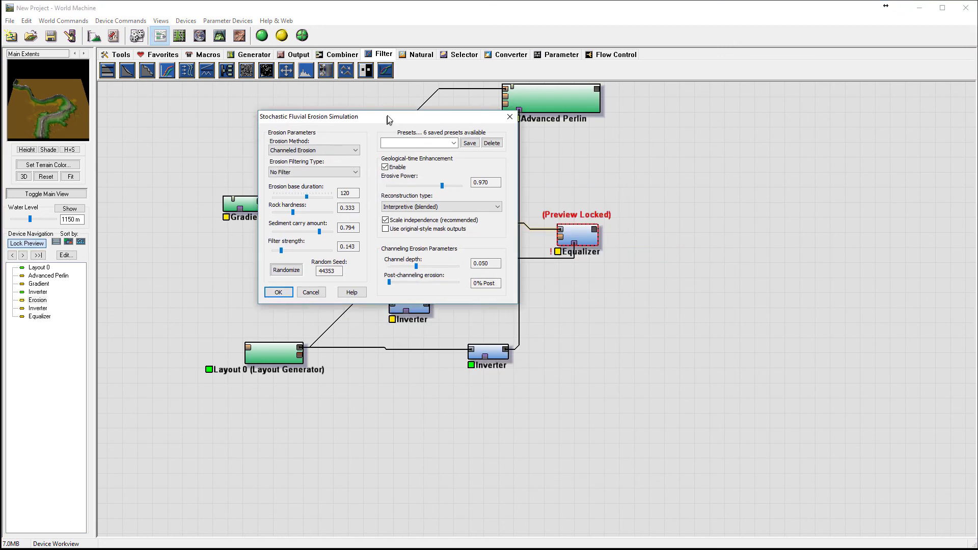
mouse_move(305, 196)
mouse_down()
mouse_move(319, 195)
mouse_move(308, 198)
mouse_up()
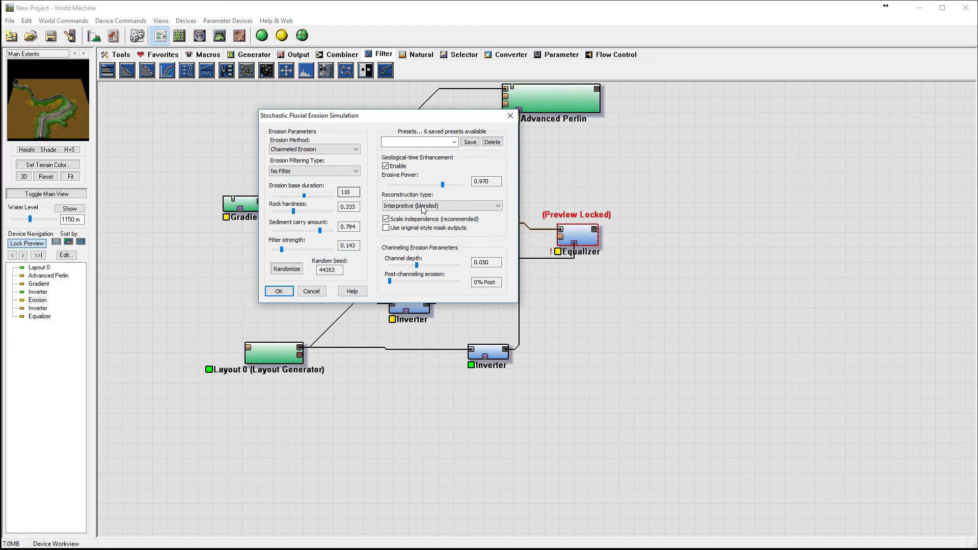
mouse_move(445, 188)
mouse_down()
mouse_move(418, 189)
mouse_move(444, 186)
mouse_up()
drag(318, 230, 299, 212)
Step: Apply the new erosion settings and unlock the preview from the Equalizer
click(279, 292)
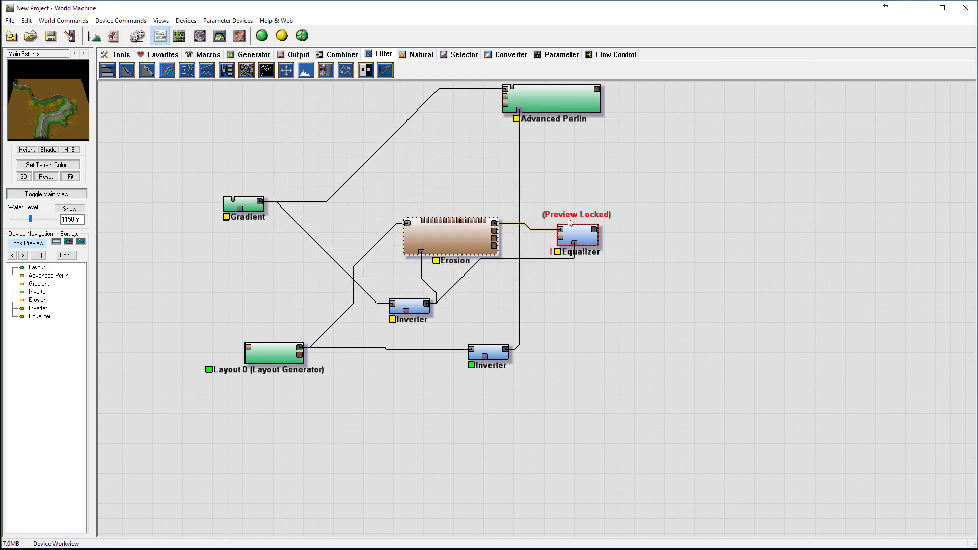
right_click(588, 240)
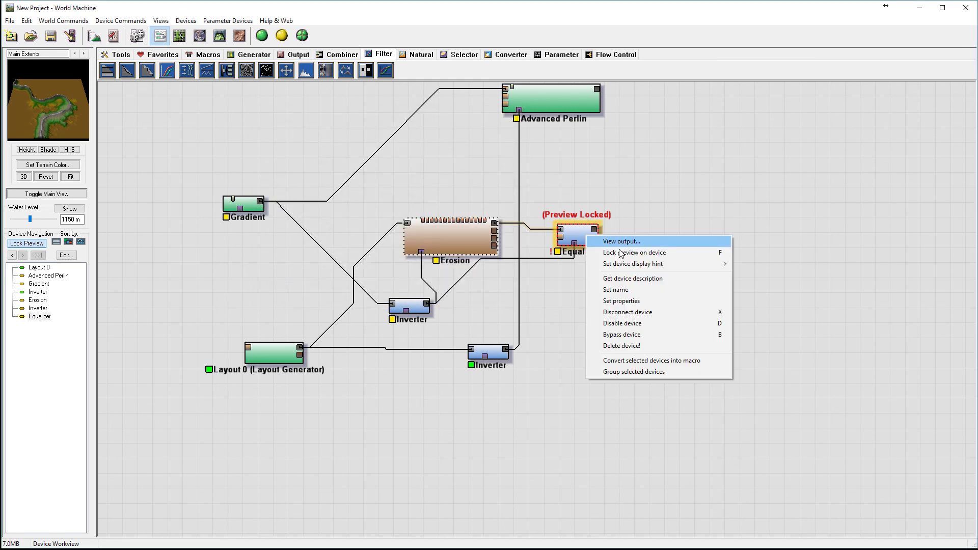
click(622, 253)
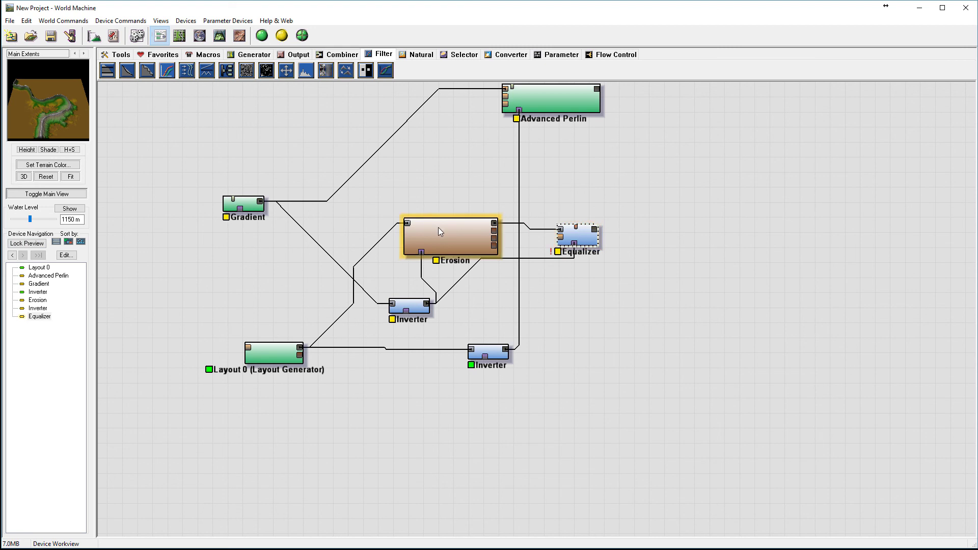
Step: Place Equalizer above Erosion and wire its output into the lower Inverter instead of Layout 0
drag(435, 226, 377, 219)
drag(574, 238, 469, 186)
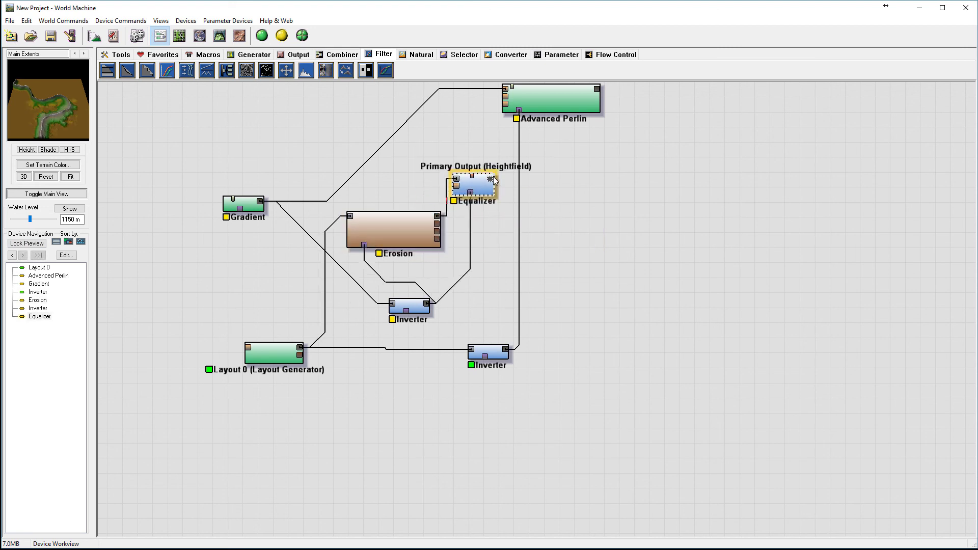
drag(490, 179, 471, 350)
click(542, 92)
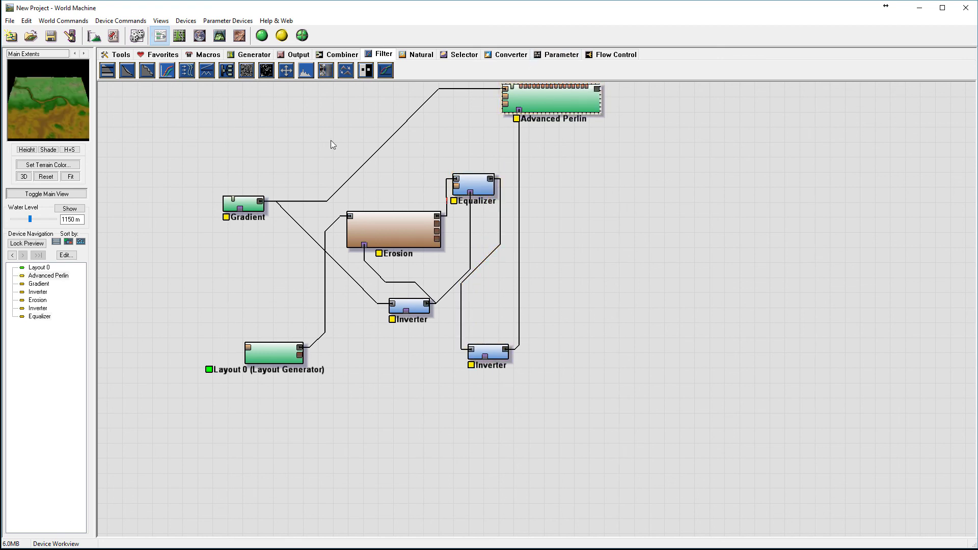
Step: Build the terrain in 3D and inspect the river valley, then nudge Layout 0 left in the graph
click(220, 36)
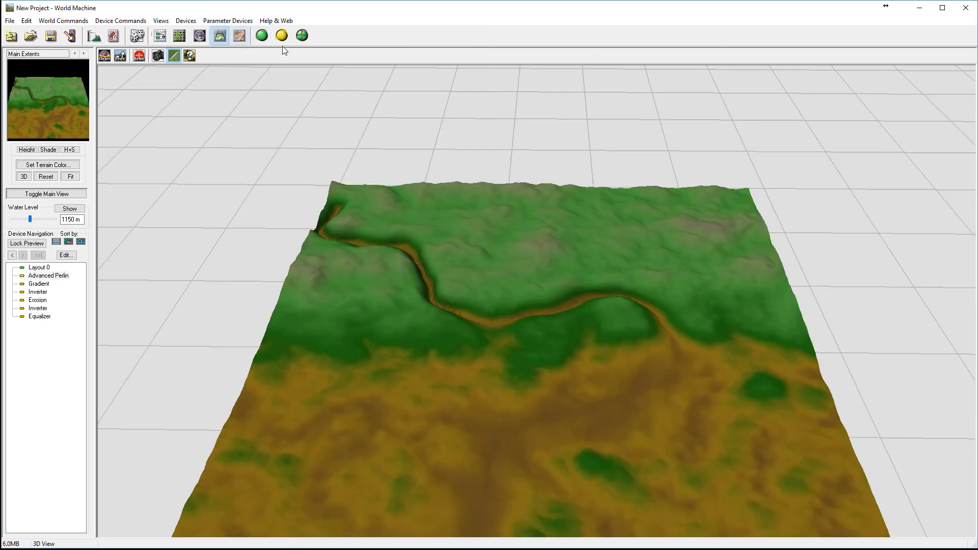
click(282, 35)
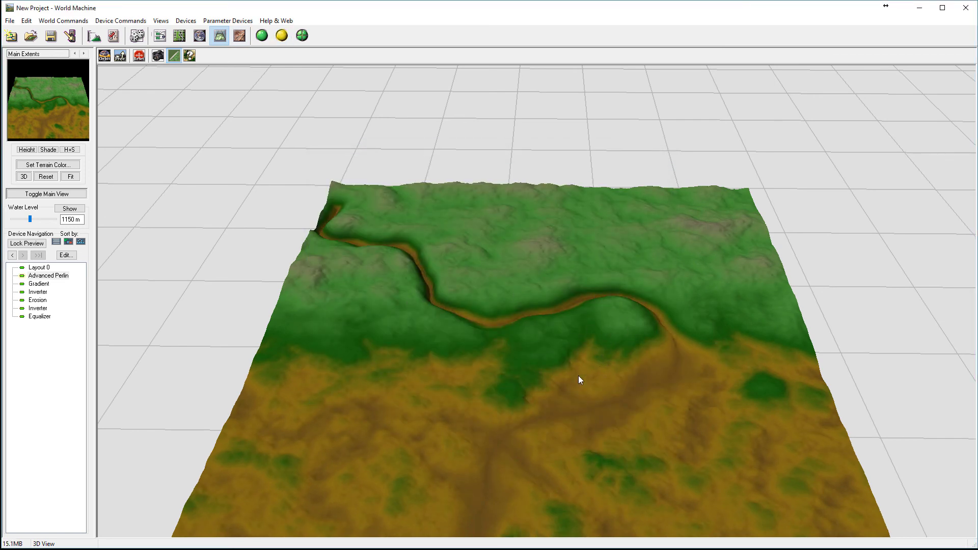
drag(575, 346, 503, 223)
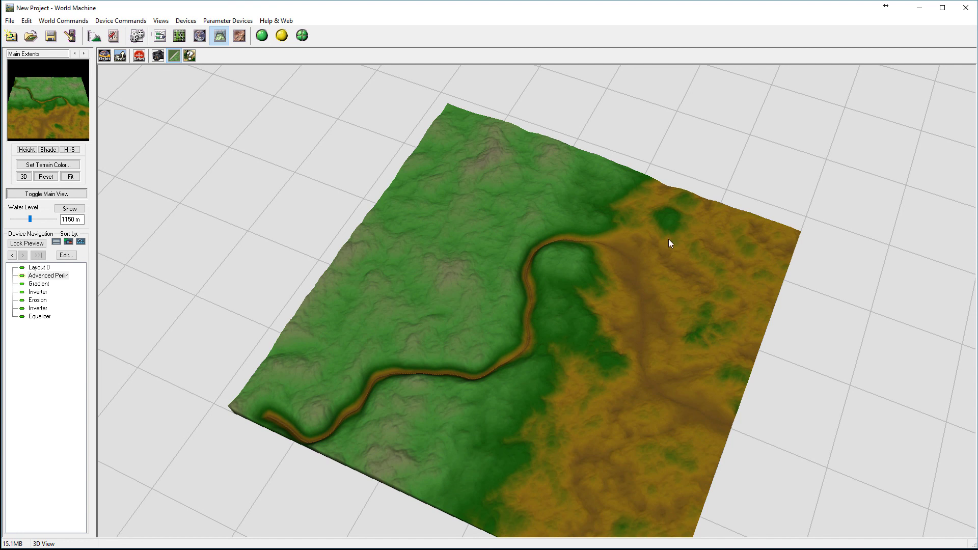
drag(607, 259, 399, 195)
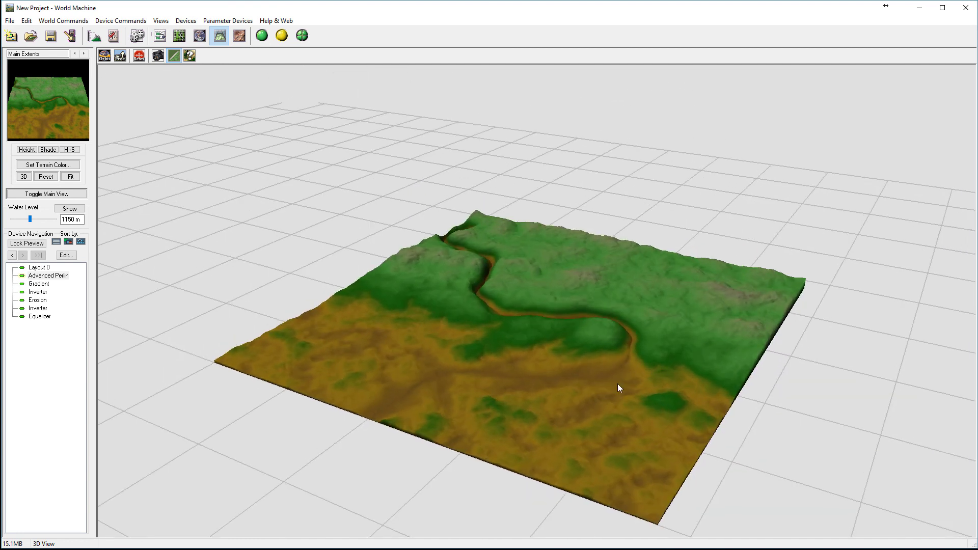
mouse_move(596, 394)
mouse_down()
mouse_move(572, 401)
mouse_move(584, 399)
mouse_up()
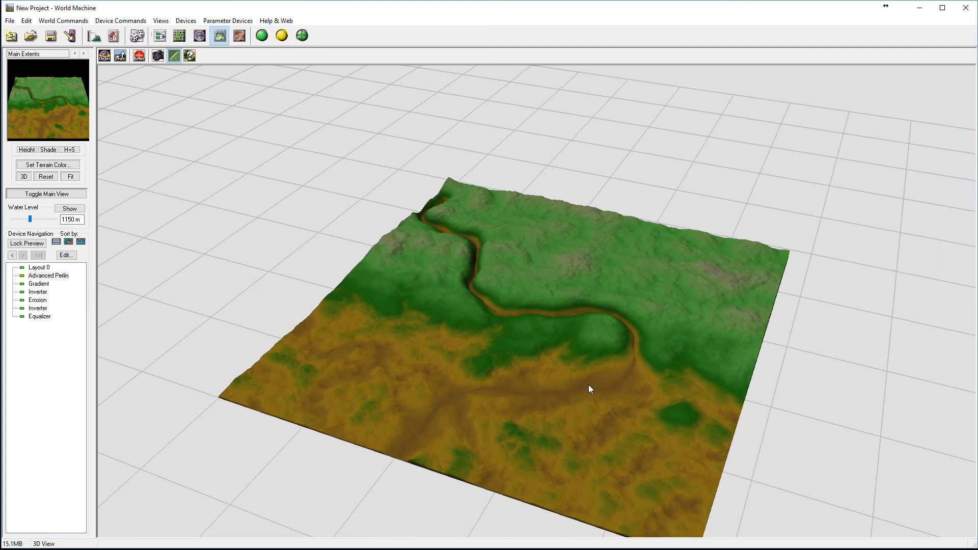
click(160, 35)
drag(260, 348, 226, 343)
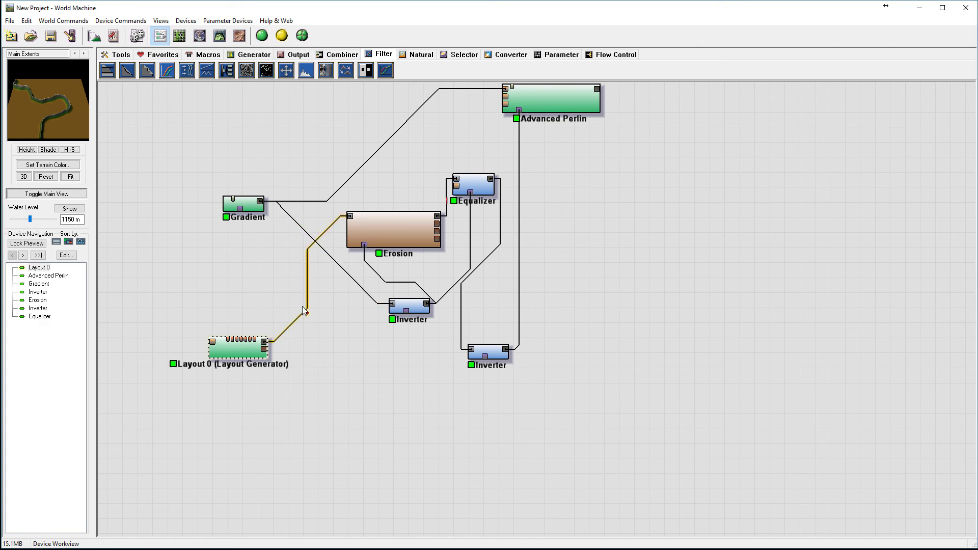
Step: Shift Layout 0 up-right toward Erosion and list the Generator devices
drag(248, 351, 268, 331)
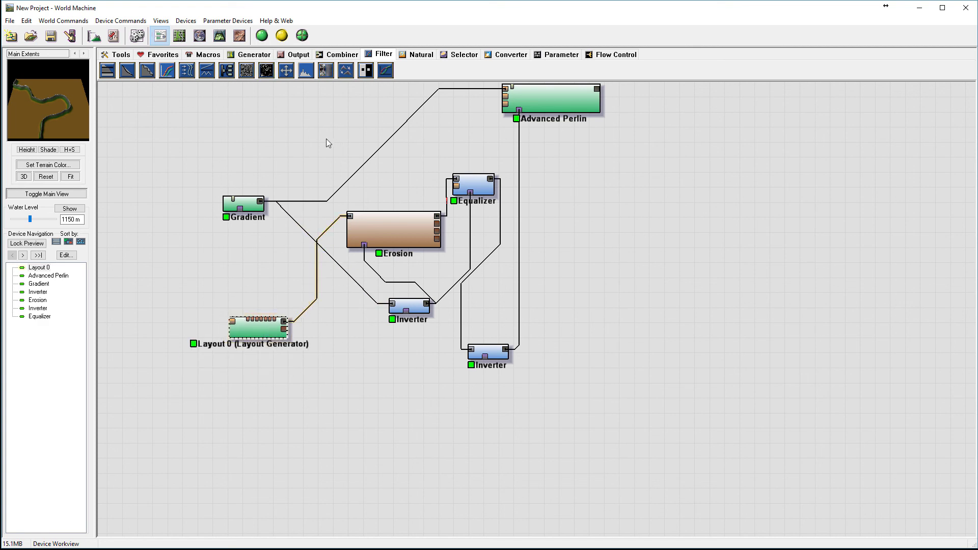
click(258, 56)
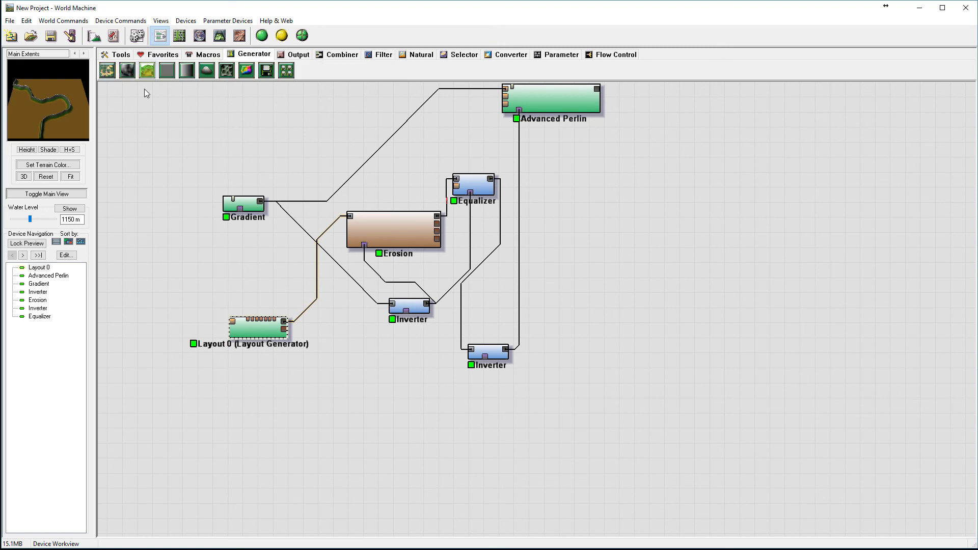